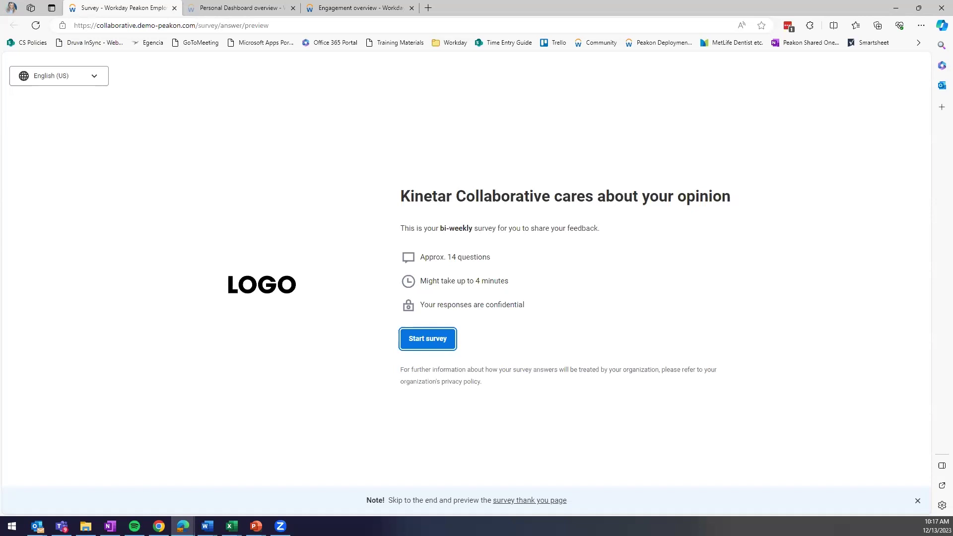
Step: Start the preview survey and rate the recommend question 8
left_click(420, 343)
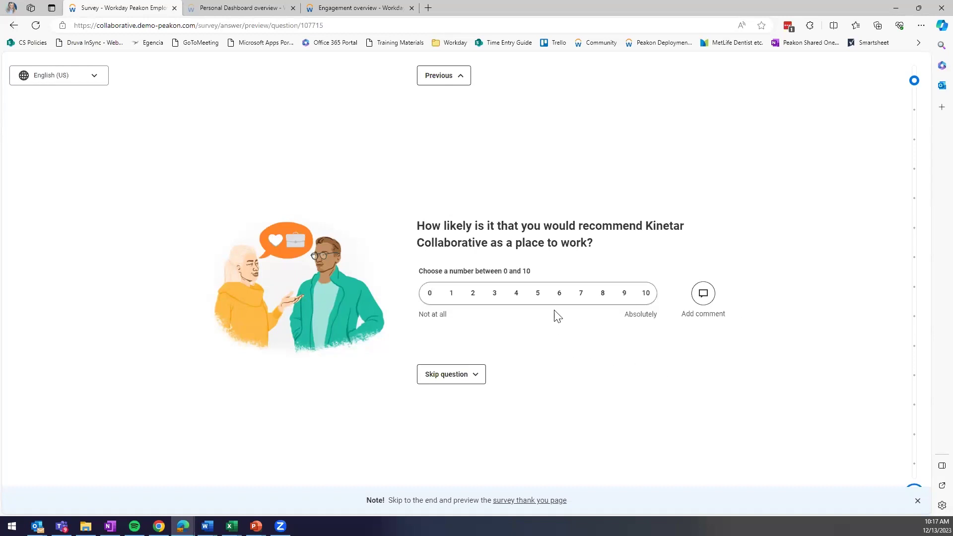
left_click(603, 297)
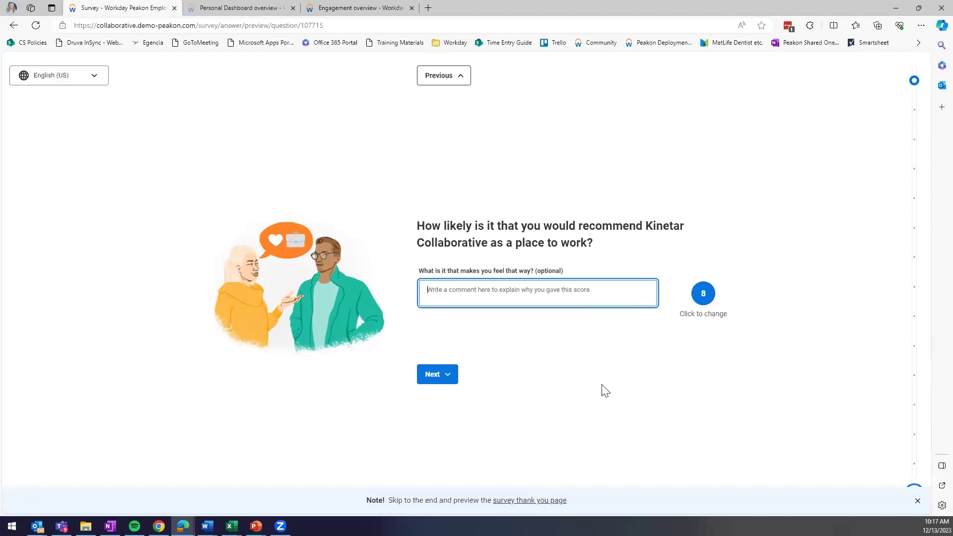
left_click(432, 376)
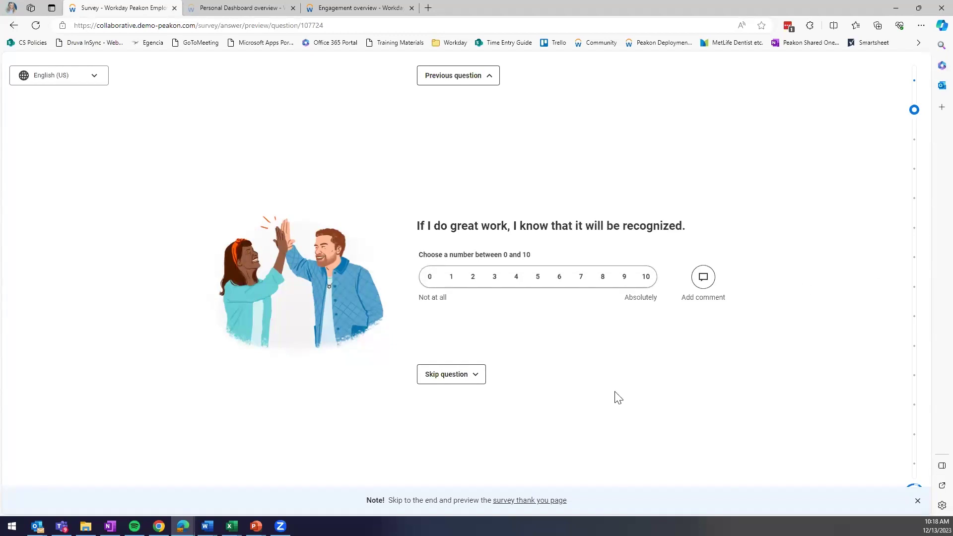
Step: Skip the recognition question as 'I don't have an opinion' and jump to the thank-you page
left_click(438, 383)
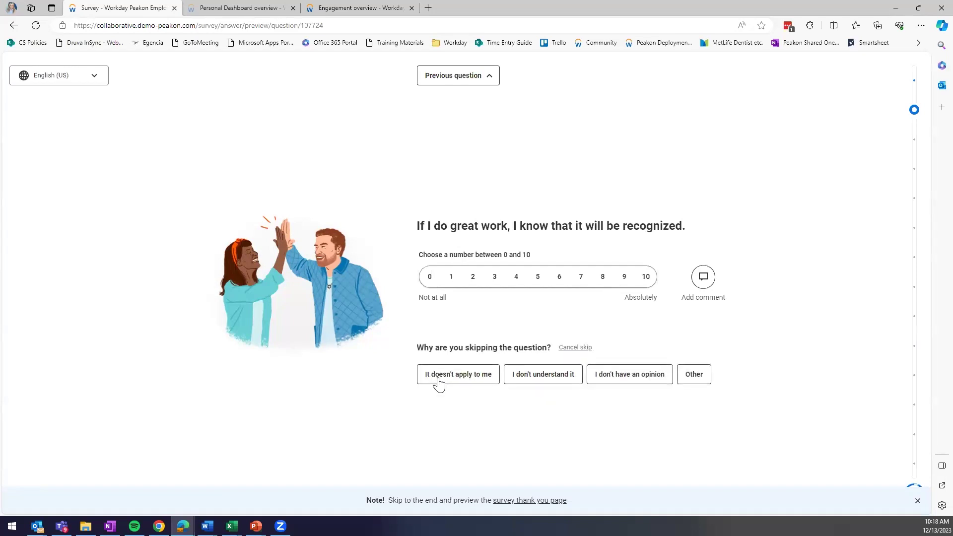
left_click(631, 385)
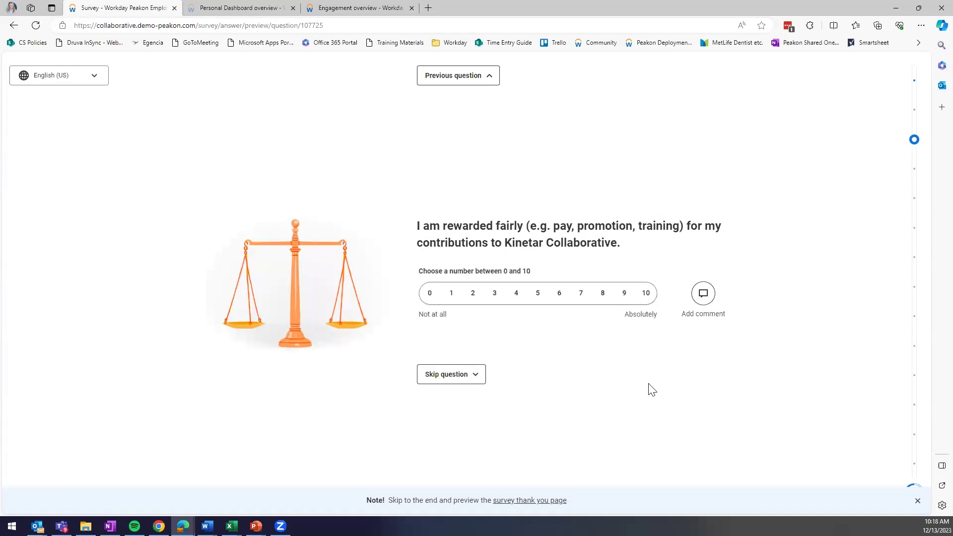
left_click(528, 504)
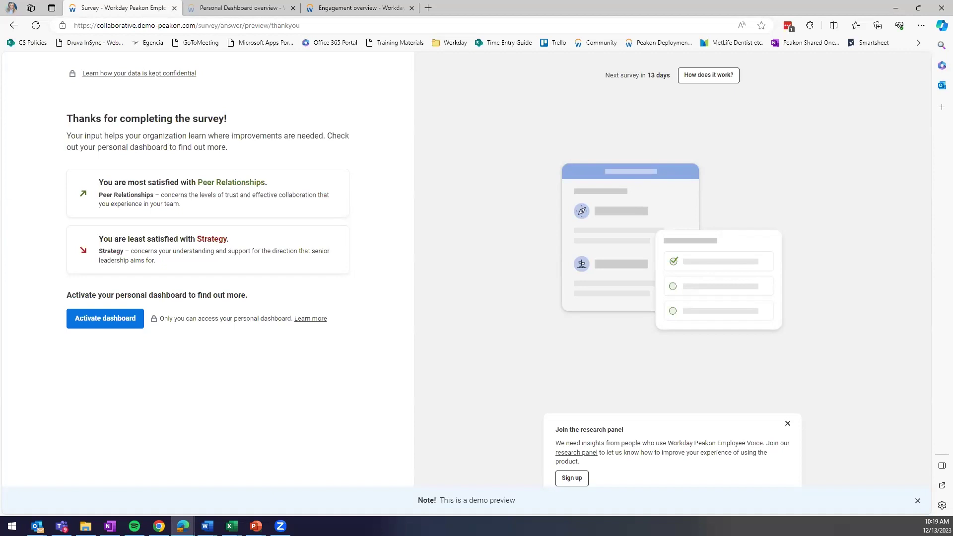
Step: Switch to the already-open Personal Dashboard overview showing Engagement 6.5 and 38 surveys completed
left_click(208, 10)
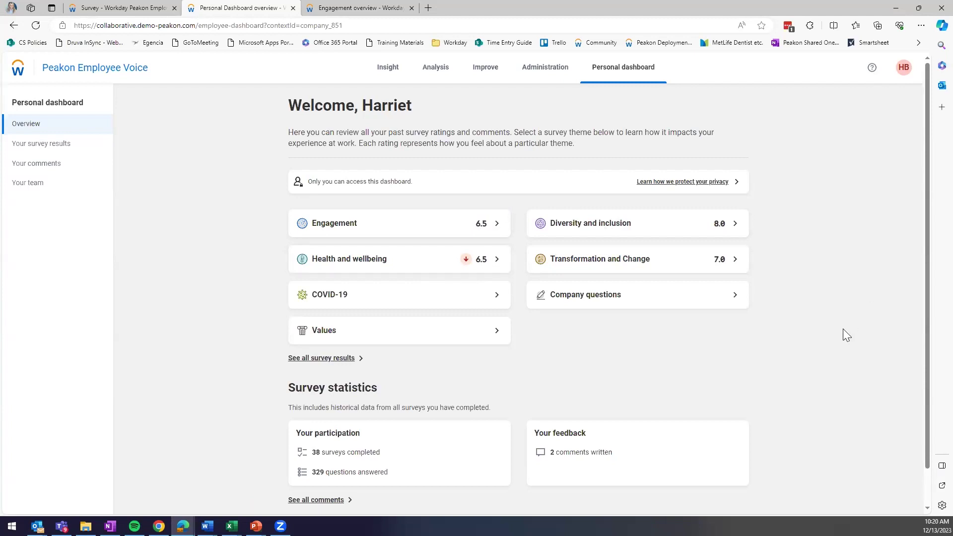
scroll(843, 328, "down", 1)
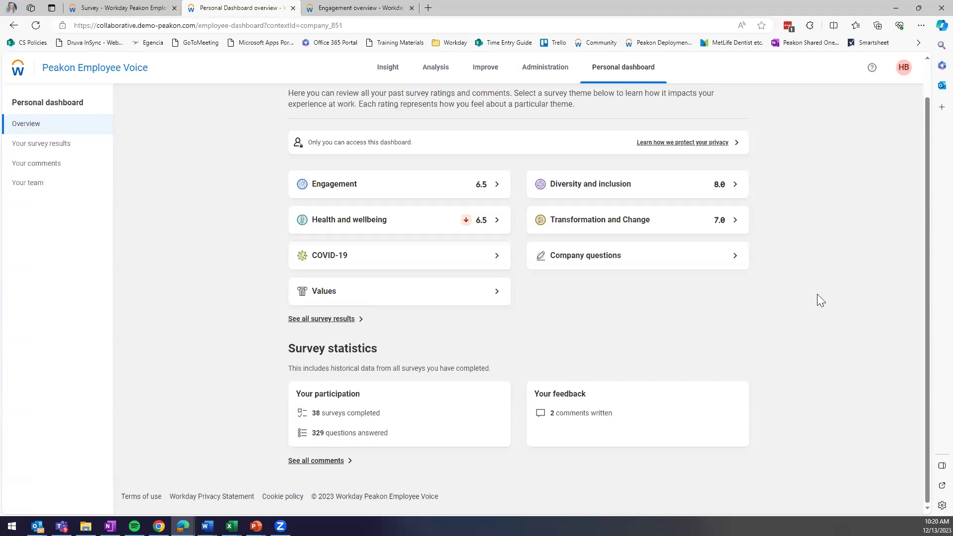
Step: Review Your survey results: Engagement 6.5 vs 7.3, and the highest, lowest and similar areas
left_click(43, 149)
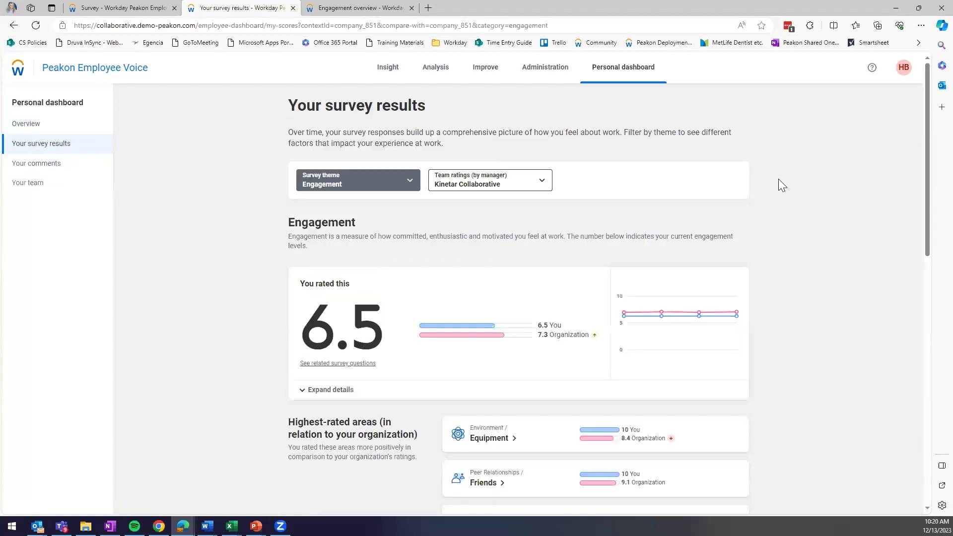
scroll(784, 253, "down", 2)
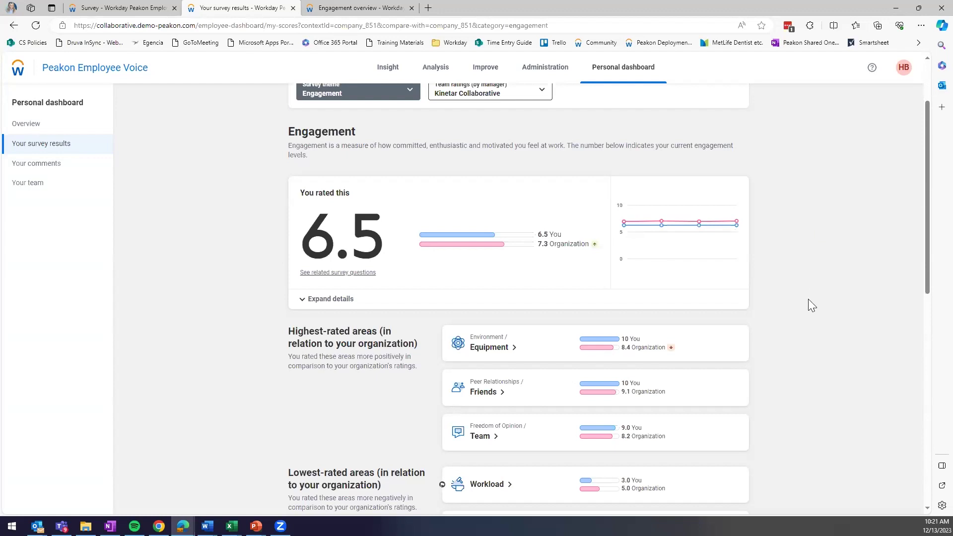
scroll(808, 298, "down", 4)
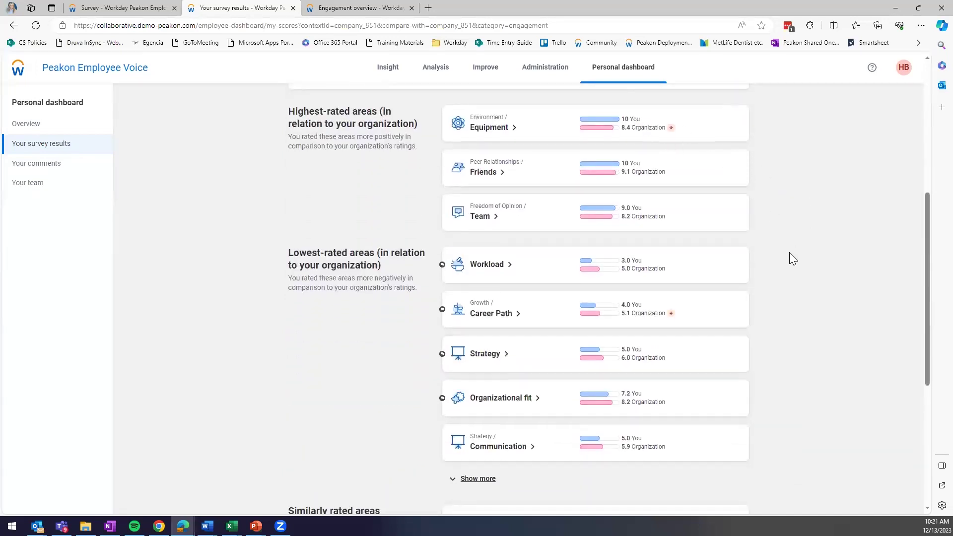
scroll(789, 253, "down", 1)
scroll(790, 253, "down", 1)
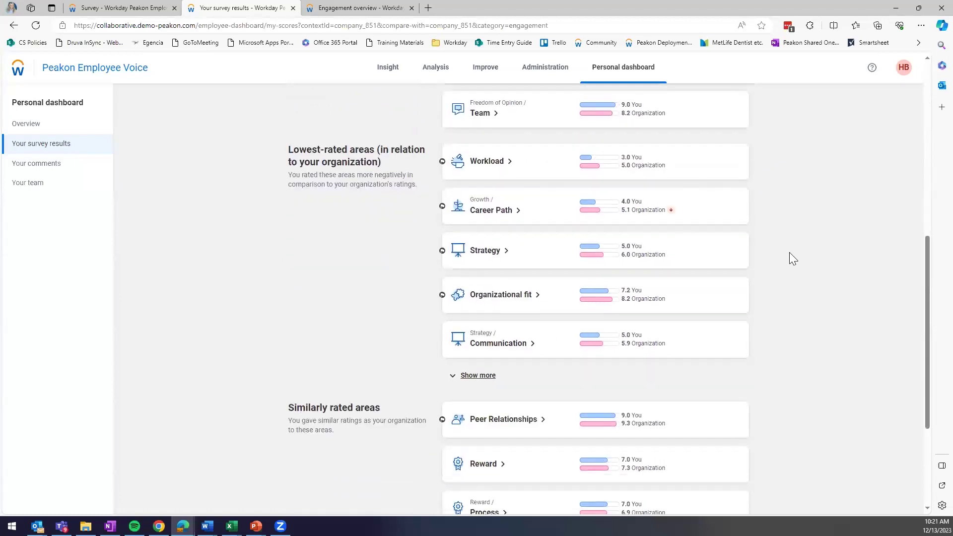
scroll(790, 252, "up", 10)
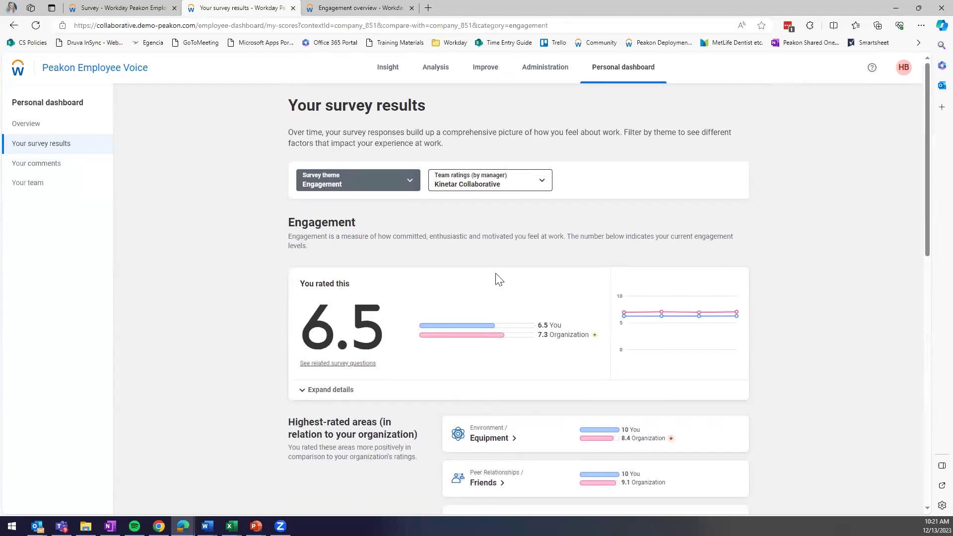
Step: Show Your comments, listing the two past survey comments from April 16, 2023
left_click(59, 168)
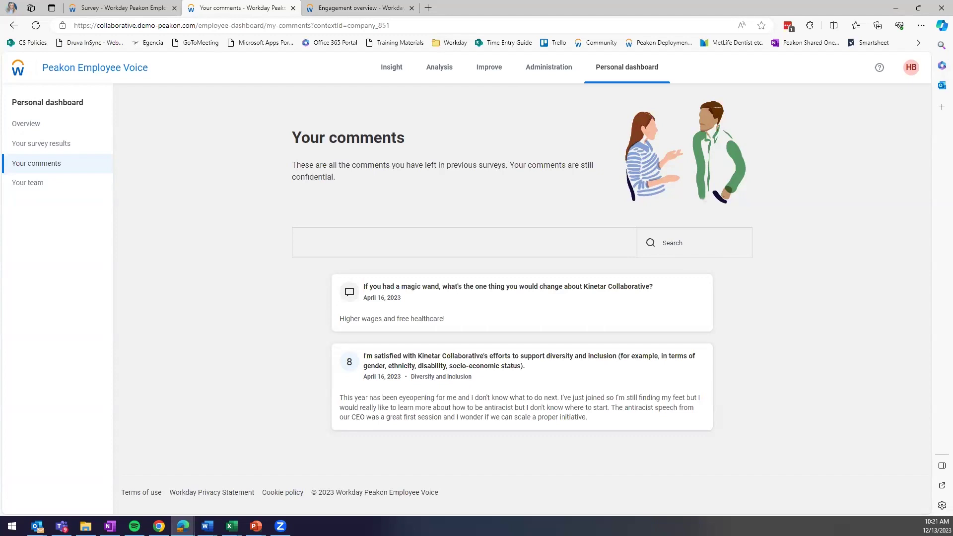
Step: Open the Insight Engagement overview for Kinetar Collaborative and expand its context segment list
left_click(394, 72)
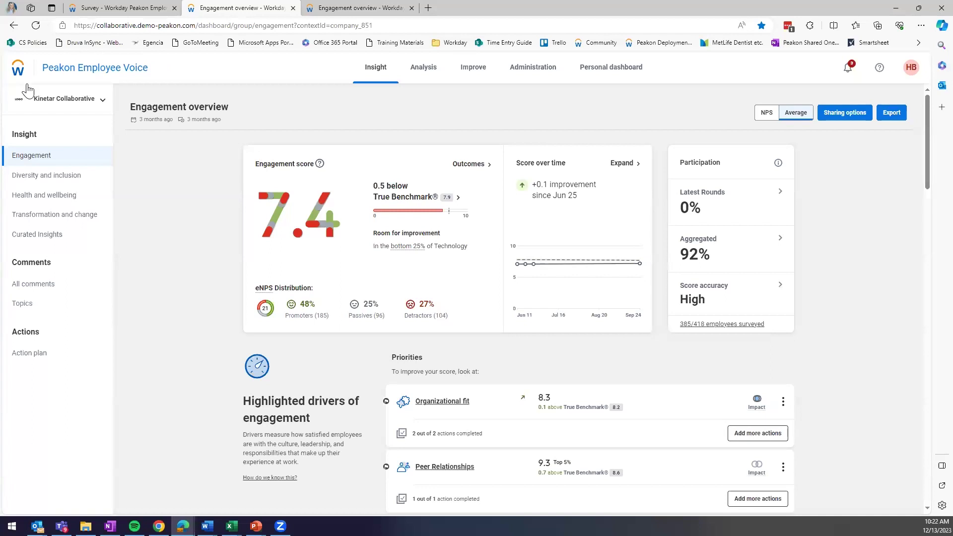
left_click(103, 102)
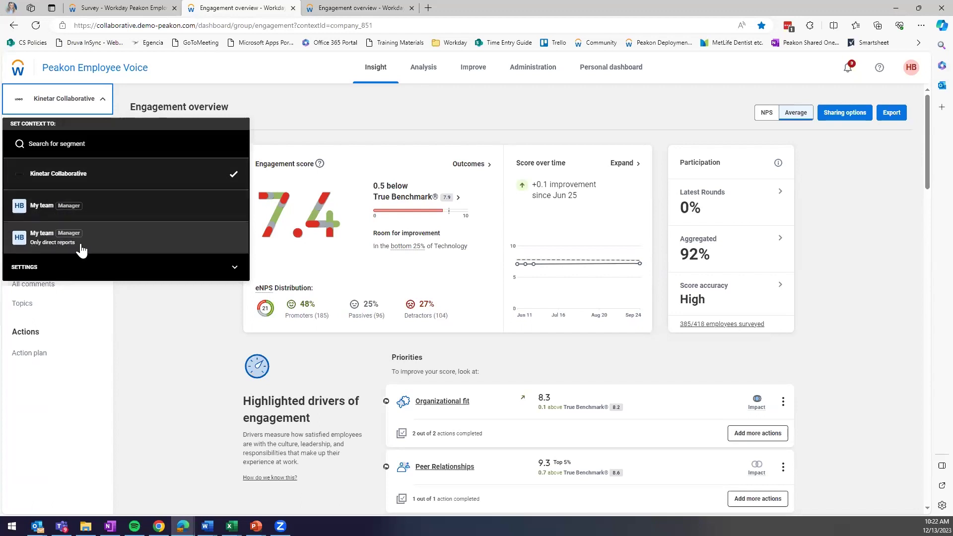
Step: Limit the context to My team (Only direct reports), engagement 9.2, and reopen the segment list
left_click(114, 238)
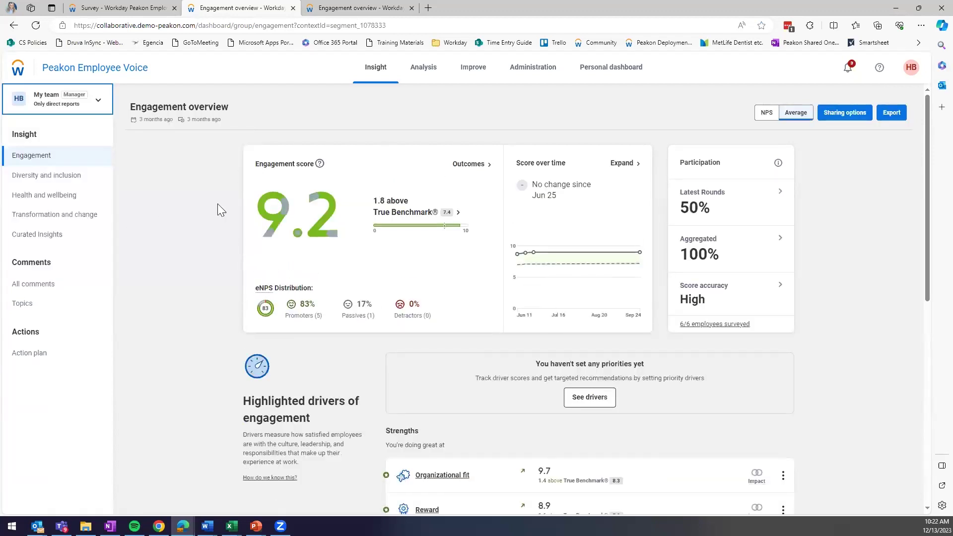
left_click(97, 104)
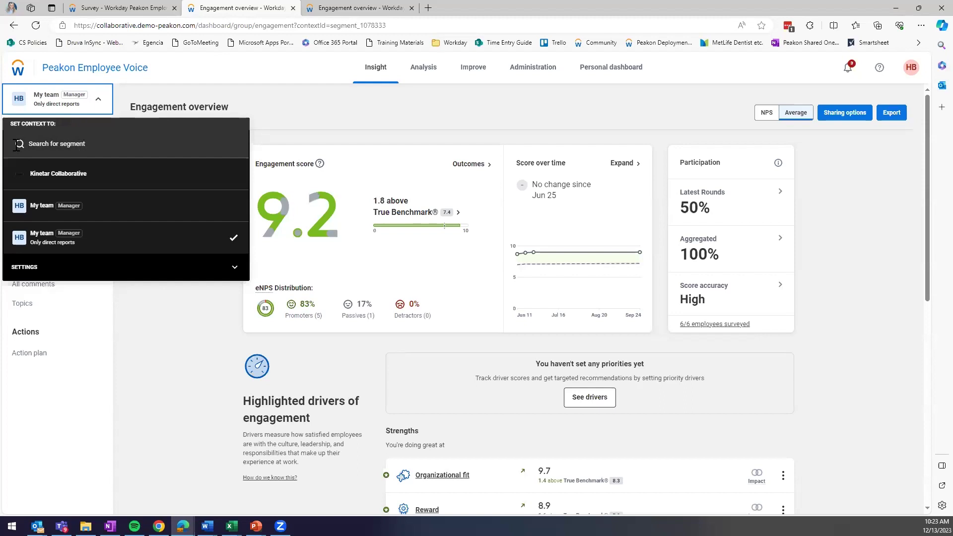
Step: Set the context back to Kinetar Collaborative, showing 7.4 engagement and 385/418 surveyed
left_click(97, 182)
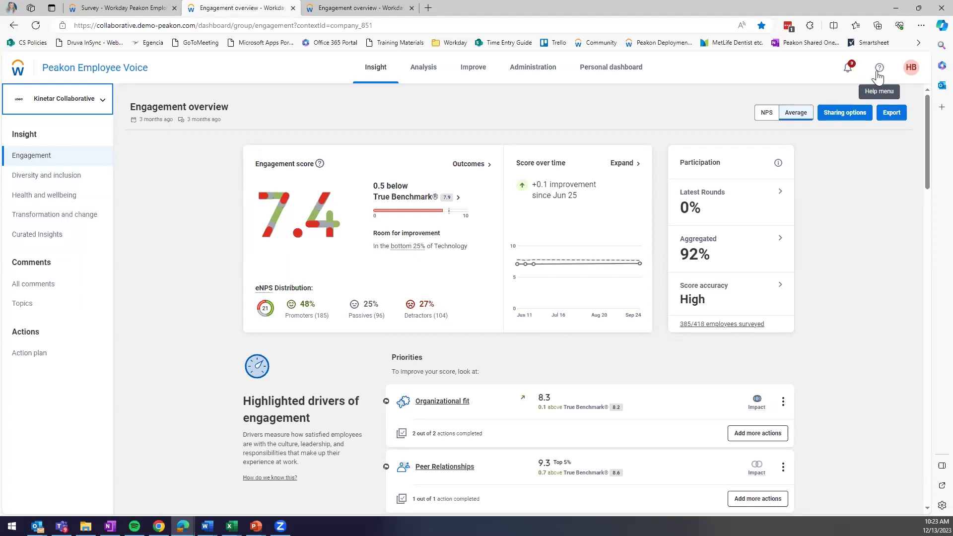
left_click(911, 70)
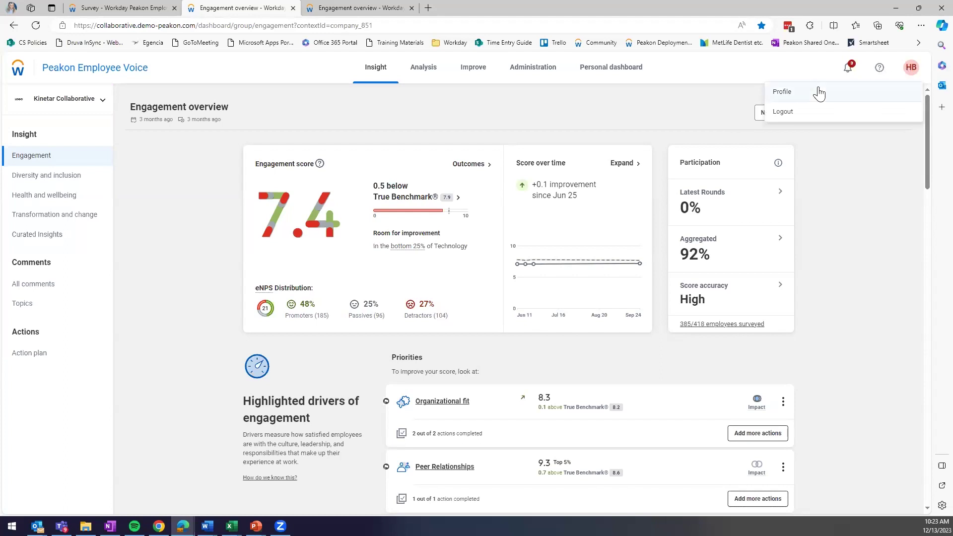
left_click(835, 218)
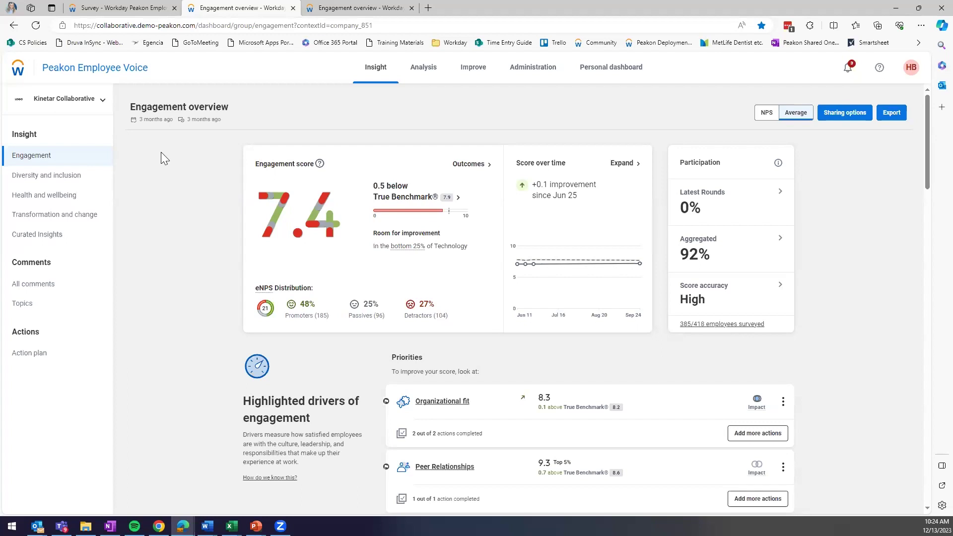
left_click(43, 185)
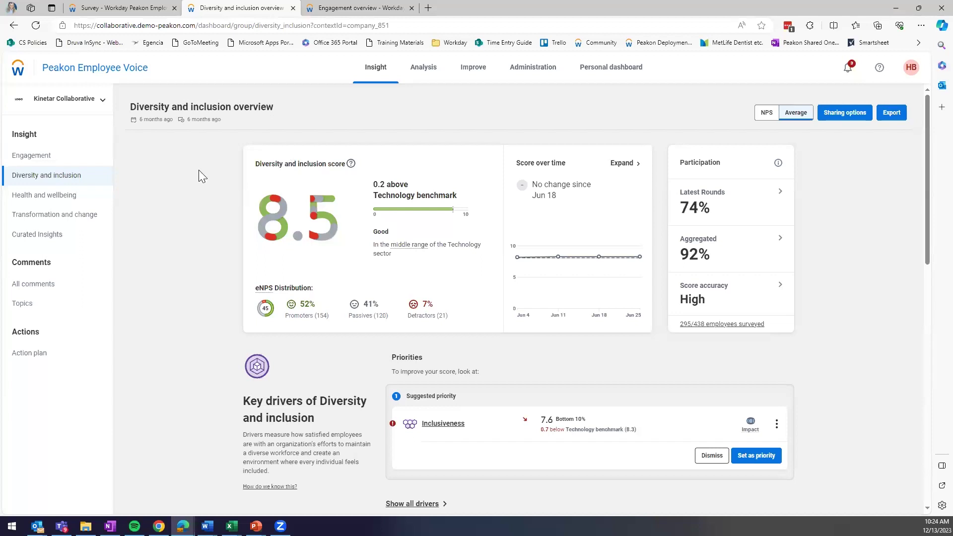
left_click(44, 162)
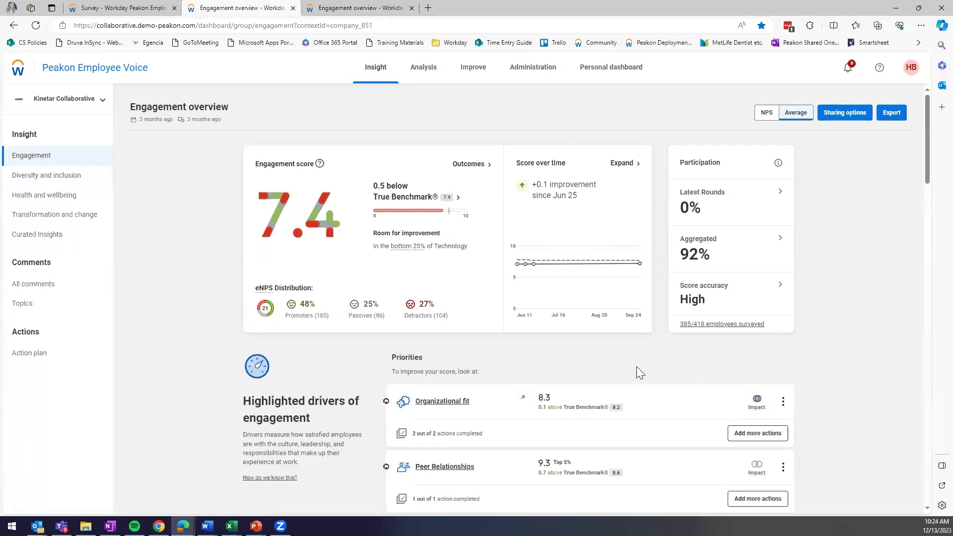
left_click(320, 164)
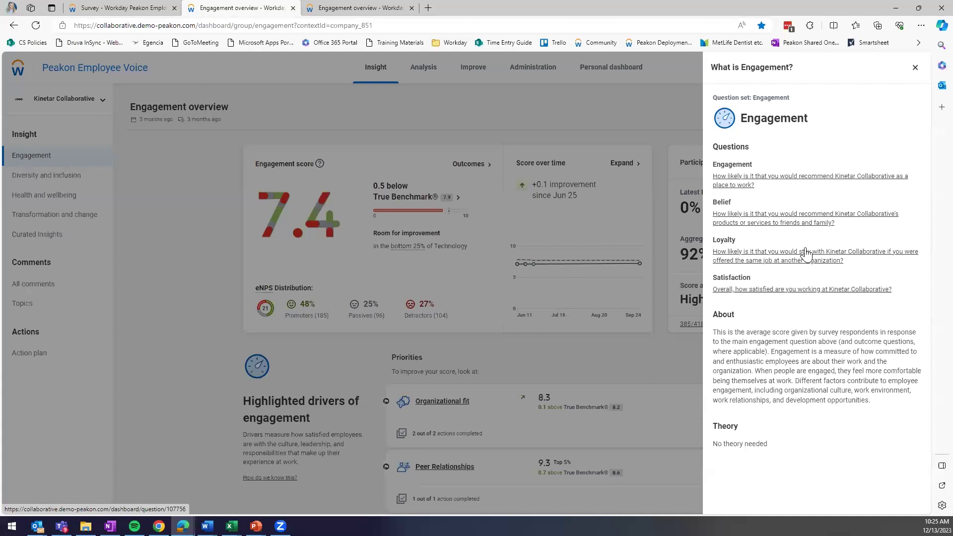
left_click(618, 121)
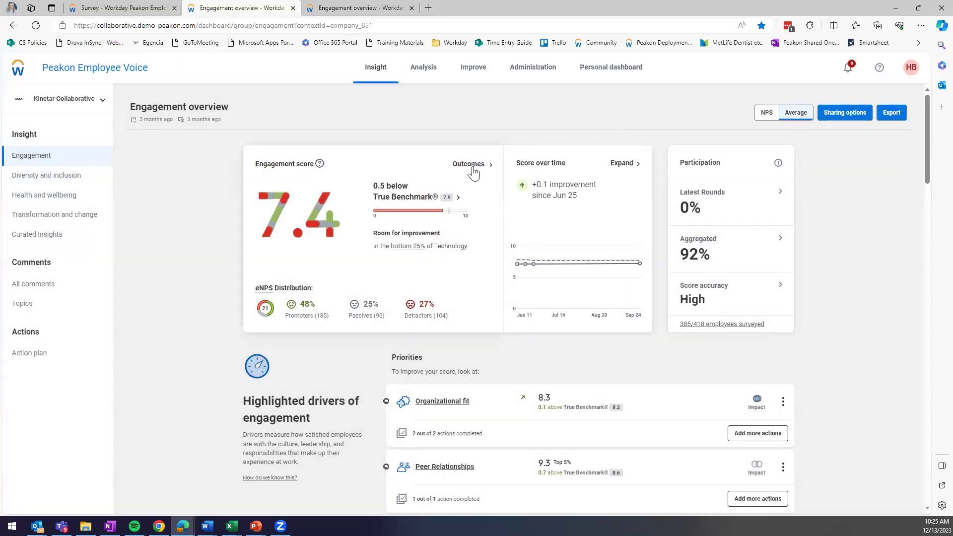
left_click(472, 170)
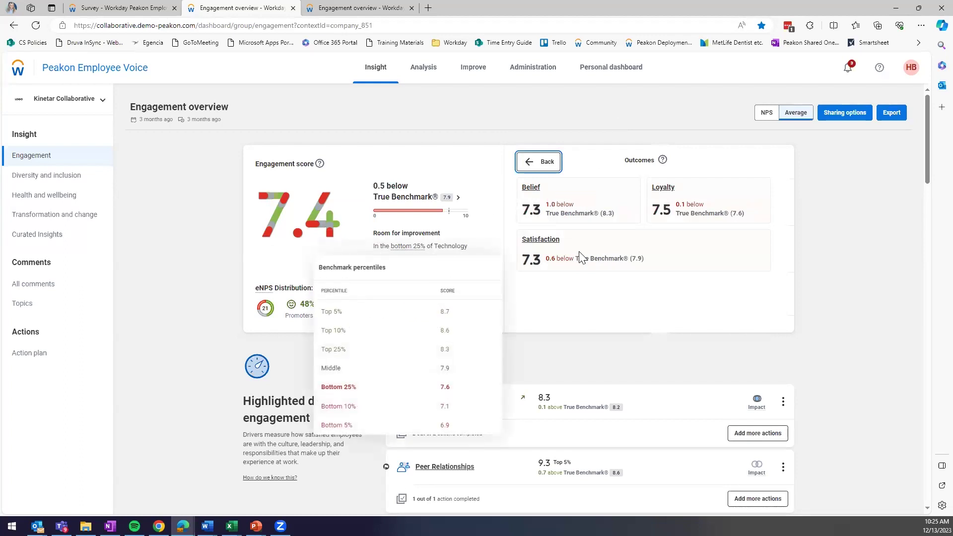
left_click(598, 303)
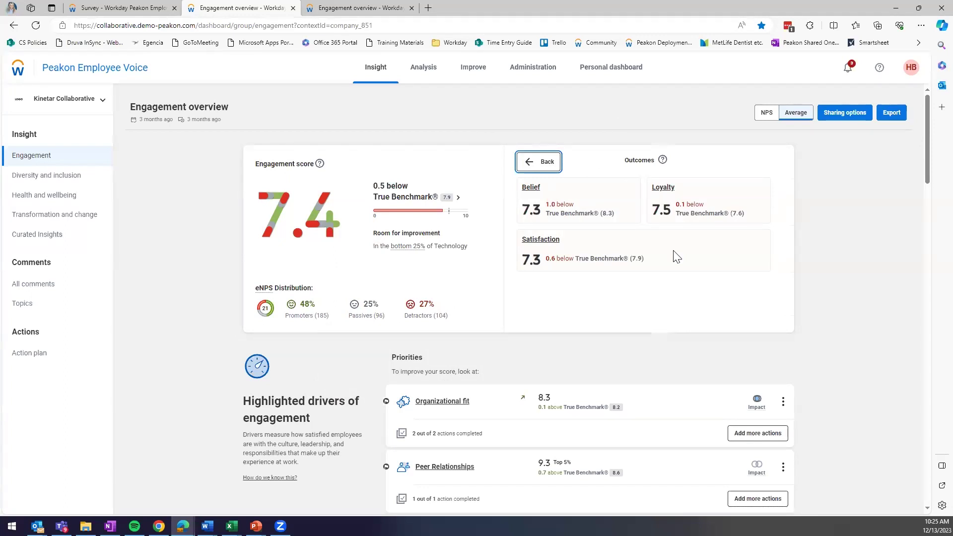
left_click(542, 163)
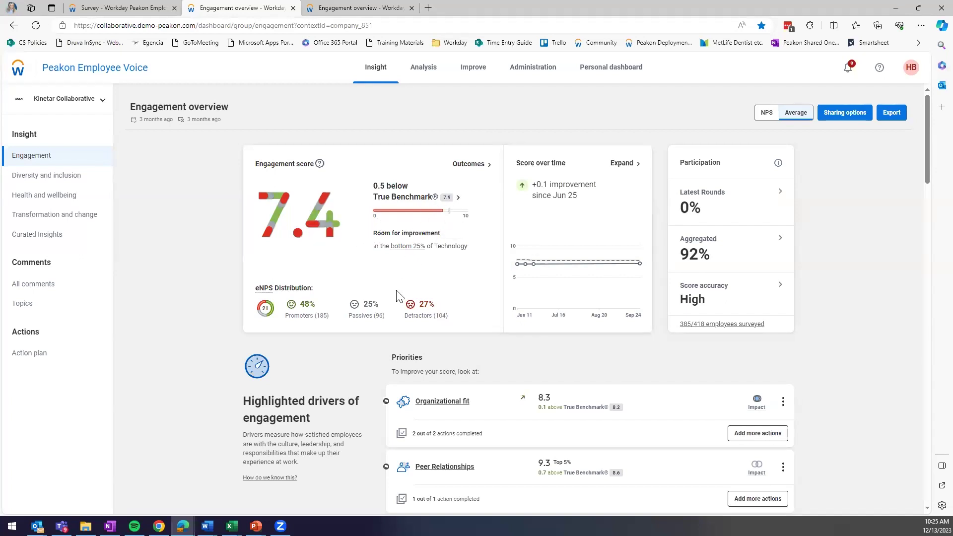
mouse_move(399, 295)
left_click(414, 199)
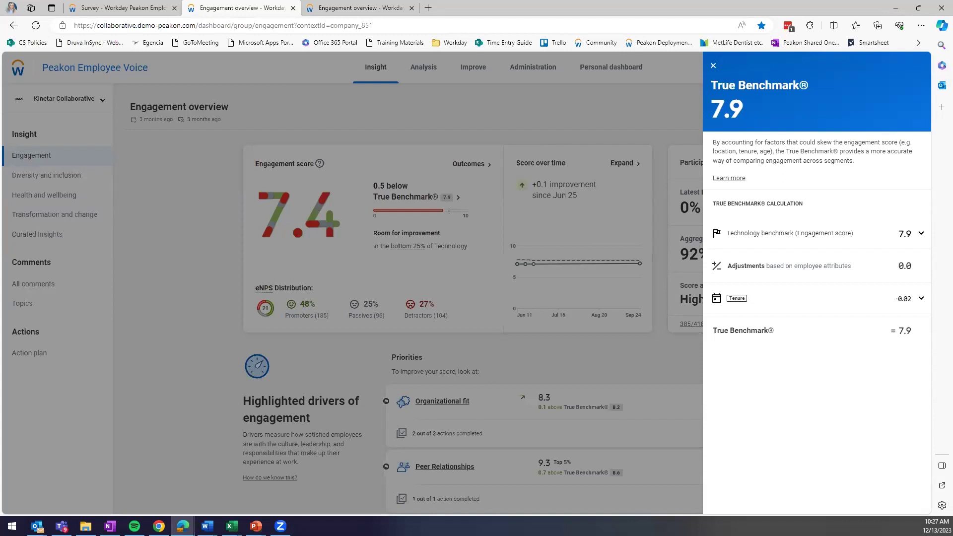
left_click(569, 118)
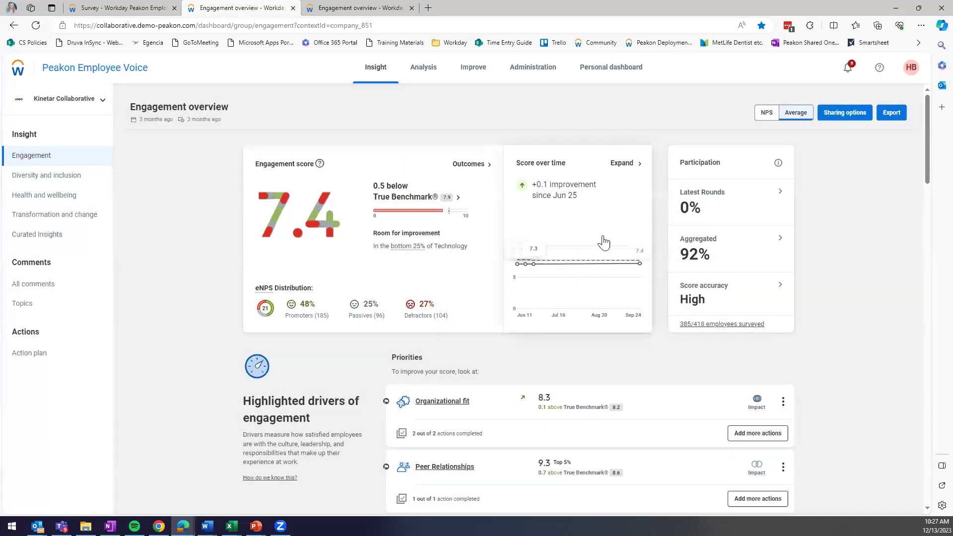
Step: Expand Score over time, overlay Belief, Loyalty and Satisfaction, and set the time frame to Last quarter
left_click(618, 205)
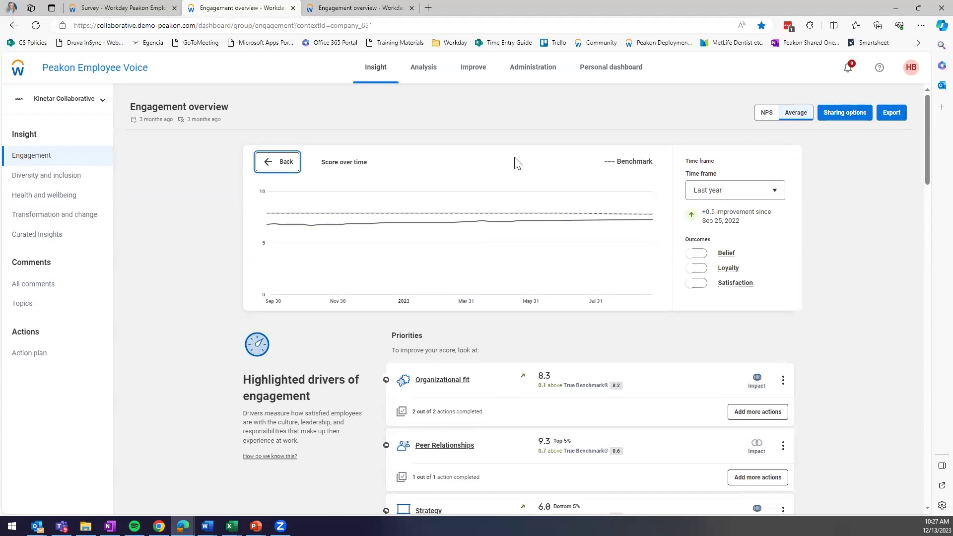
mouse_move(482, 223)
mouse_move(690, 245)
mouse_move(725, 253)
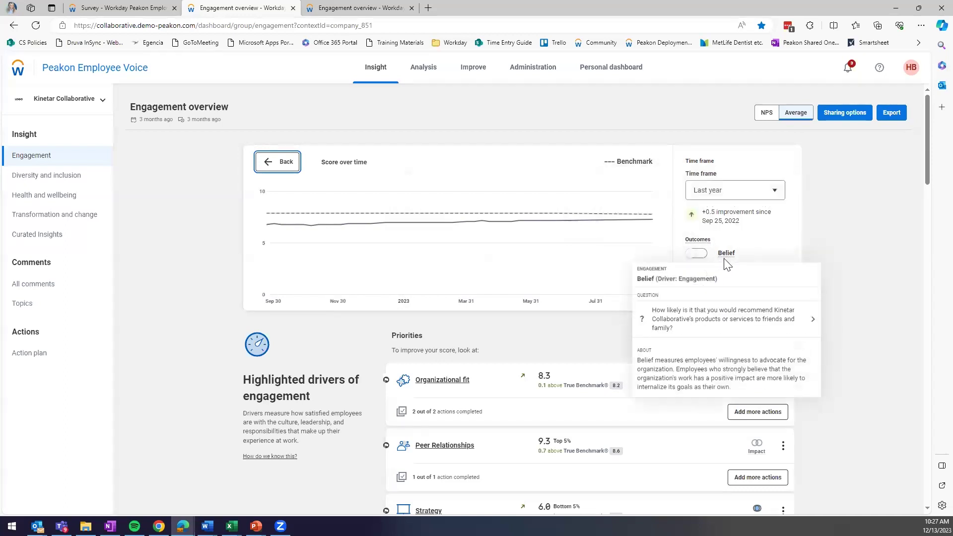
left_click(700, 254)
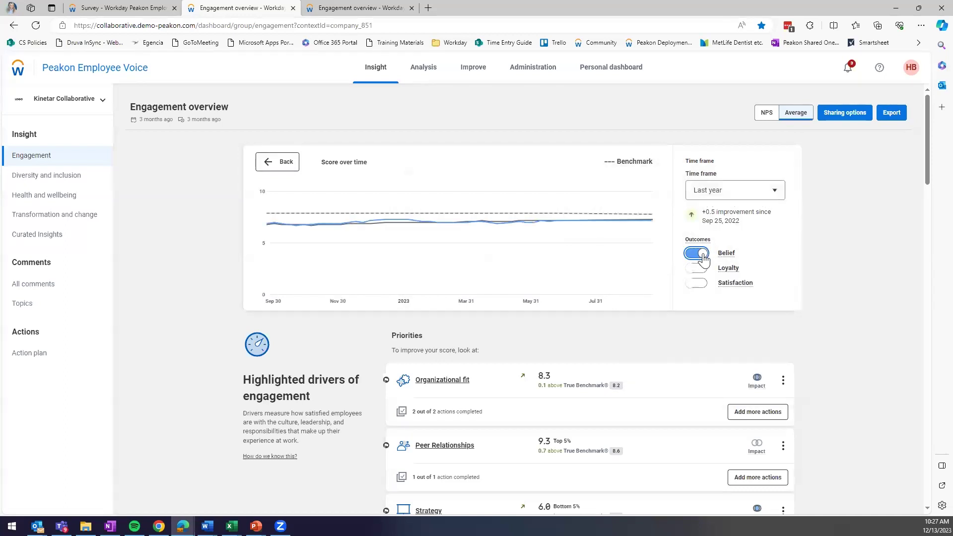
left_click(701, 269)
left_click(699, 285)
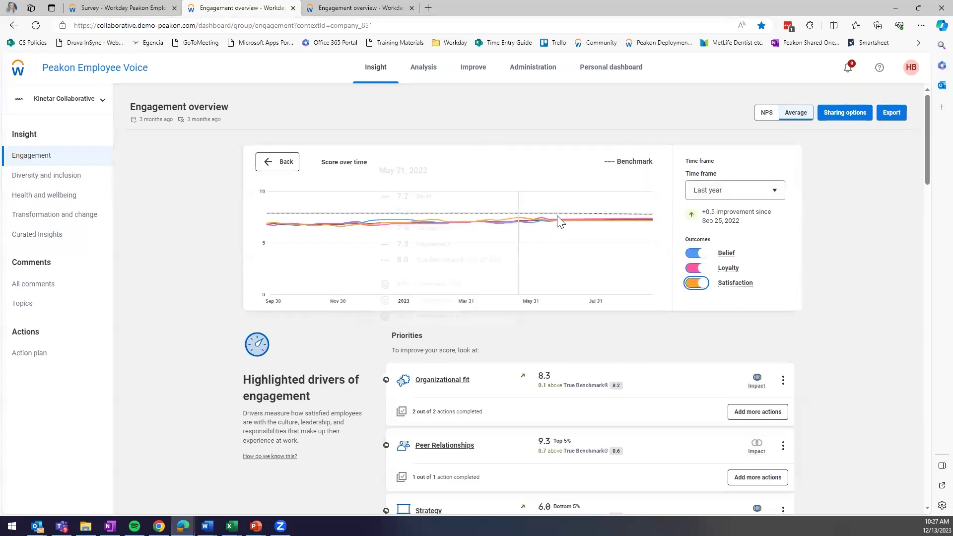
left_click(739, 194)
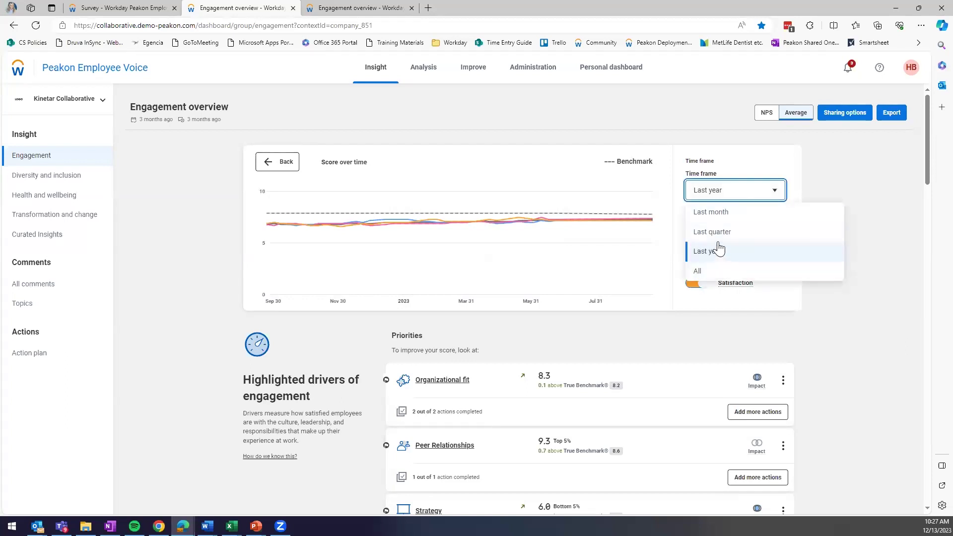
left_click(718, 234)
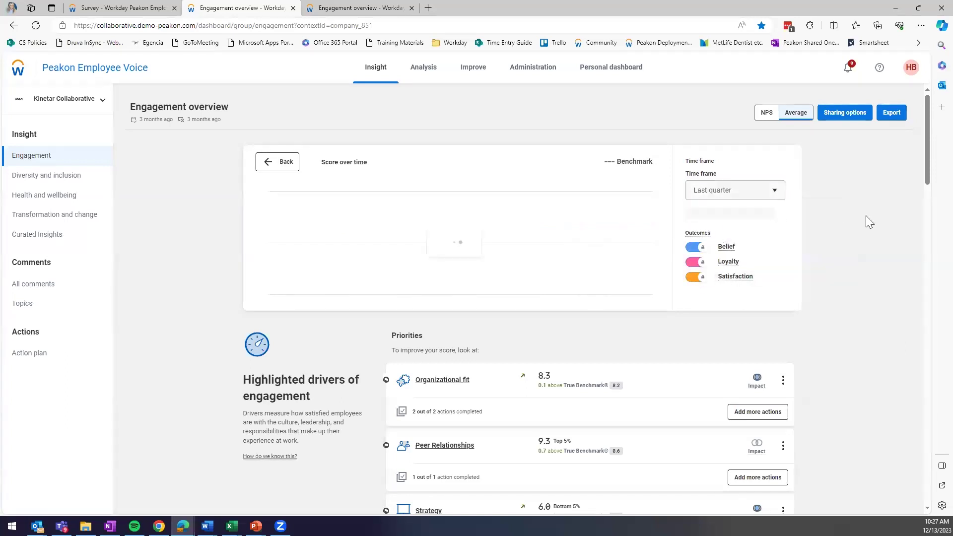
Step: Return to the Engagement overview and review participation by round with the average line shown
left_click(279, 162)
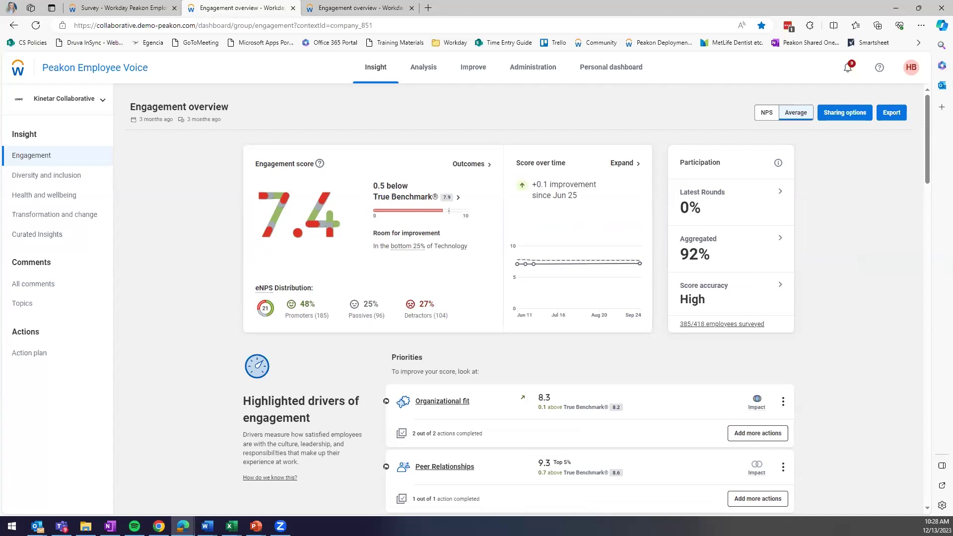
left_click(734, 208)
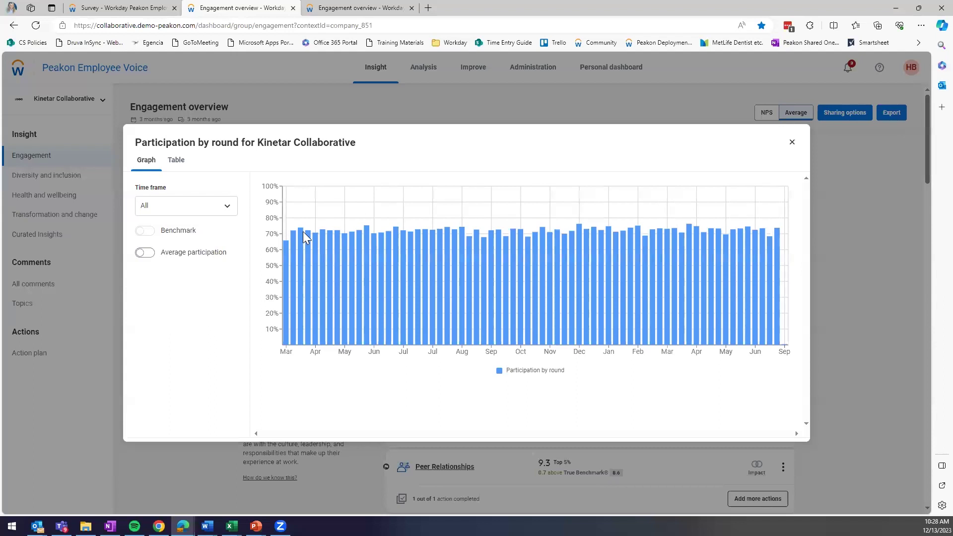
left_click(146, 254)
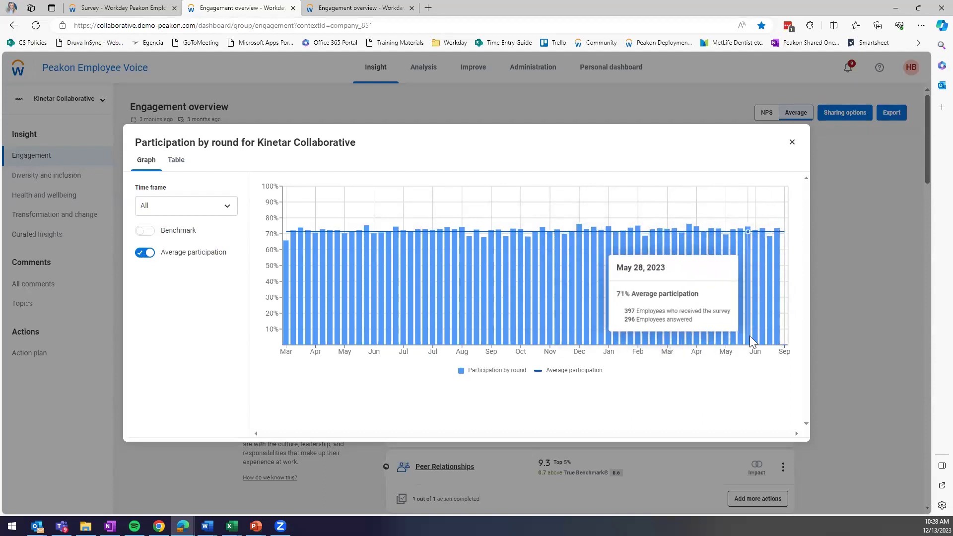
left_click(792, 144)
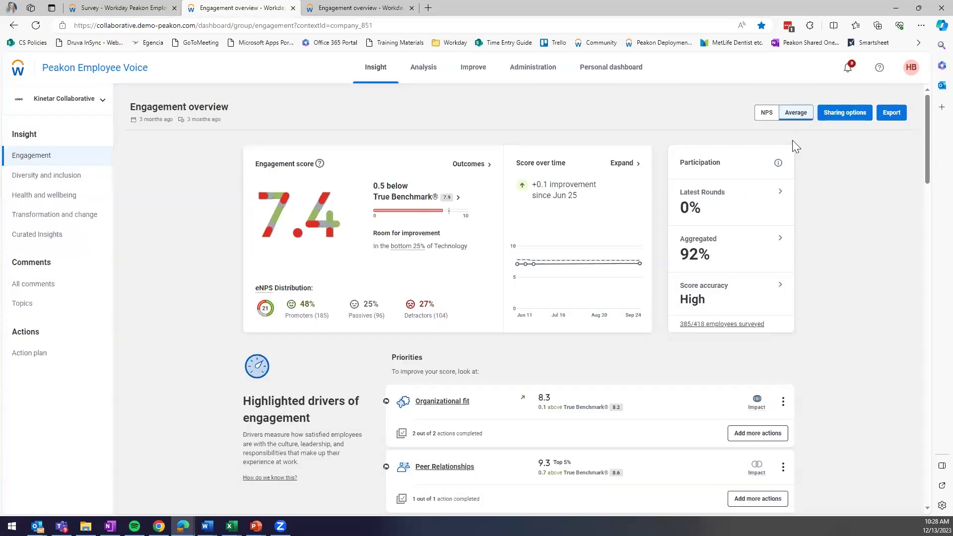
Step: Review the Aggregated participation and Score accuracy details, then close them
left_click(737, 253)
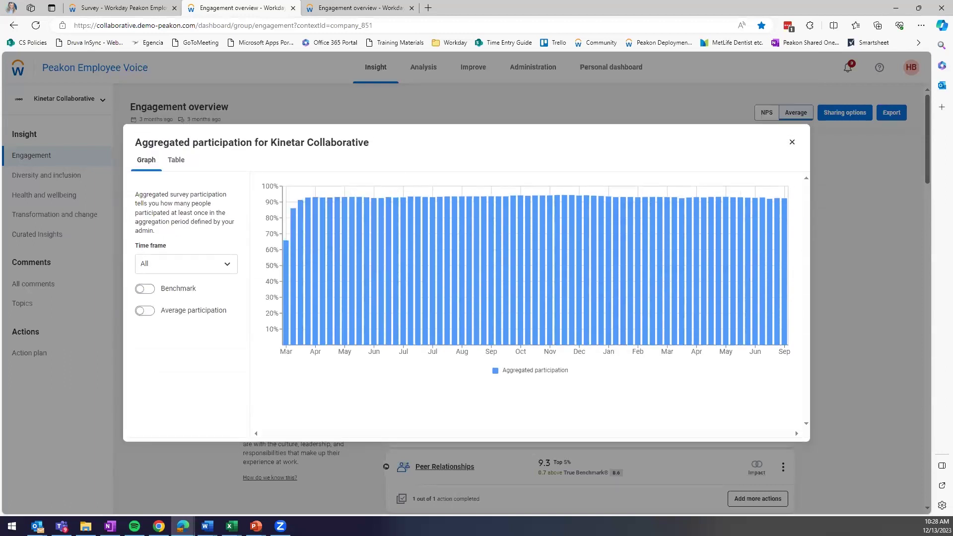
left_click(793, 146)
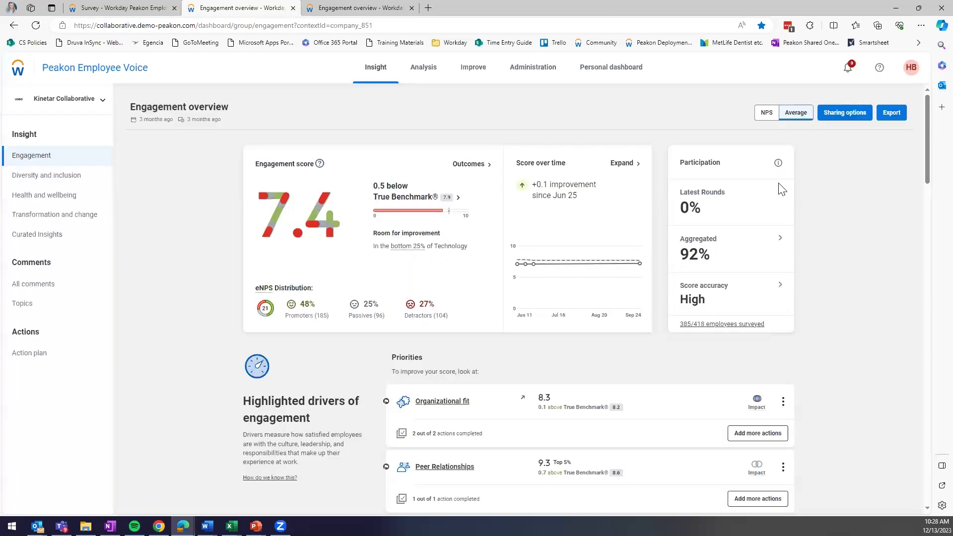
left_click(722, 298)
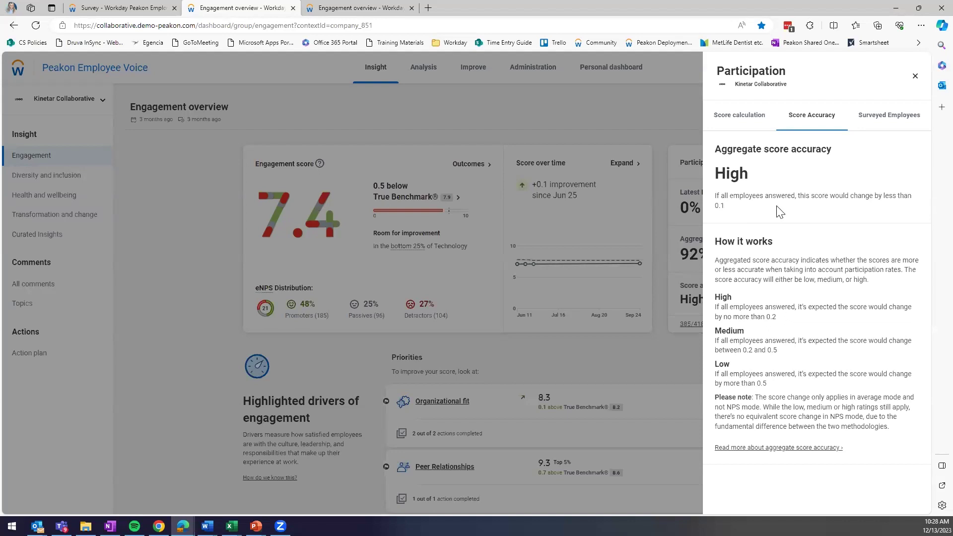
left_click(662, 136)
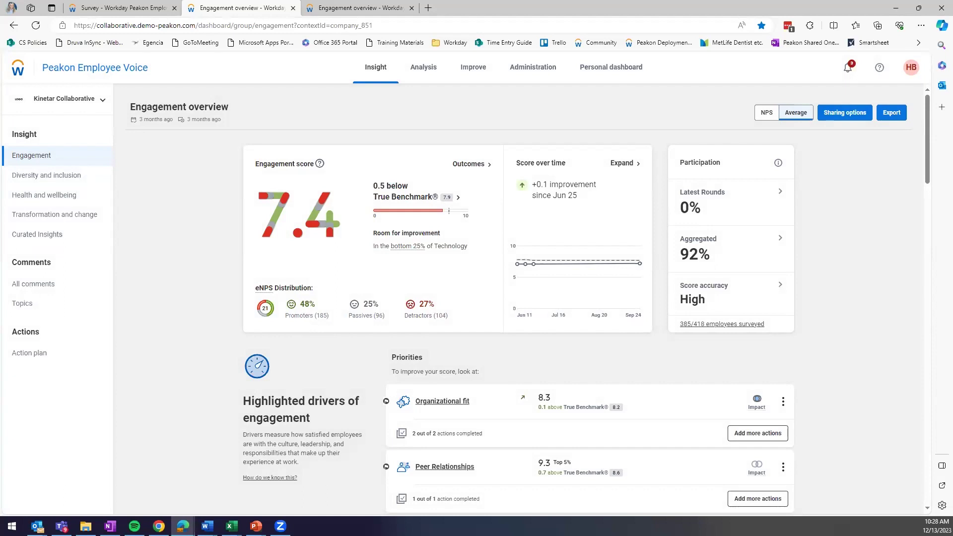
scroll(848, 261, "down", 1)
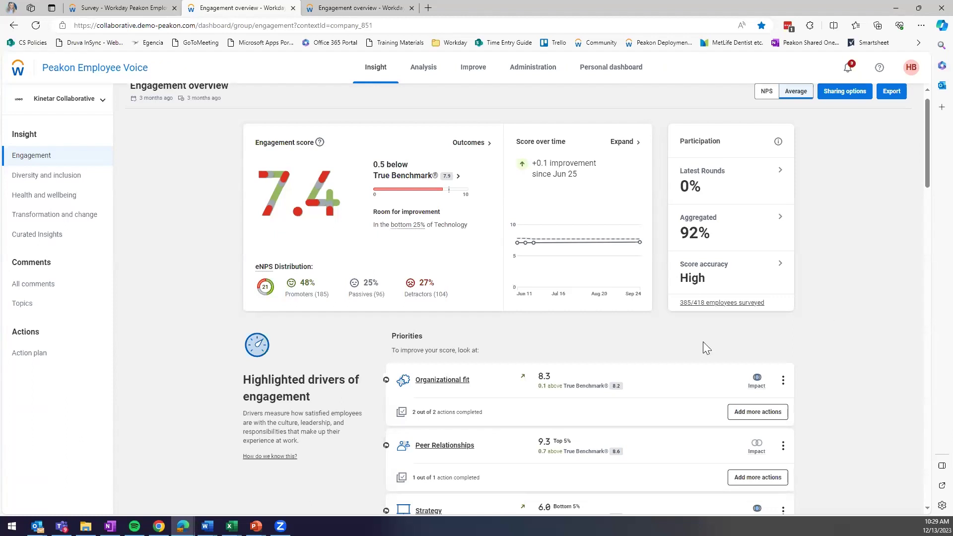
scroll(703, 342, "up", 1)
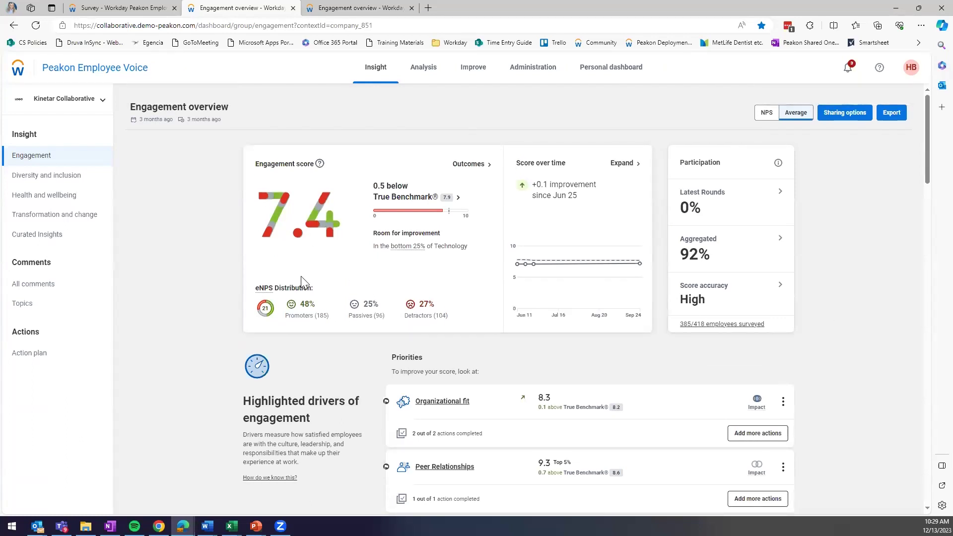
left_click(765, 113)
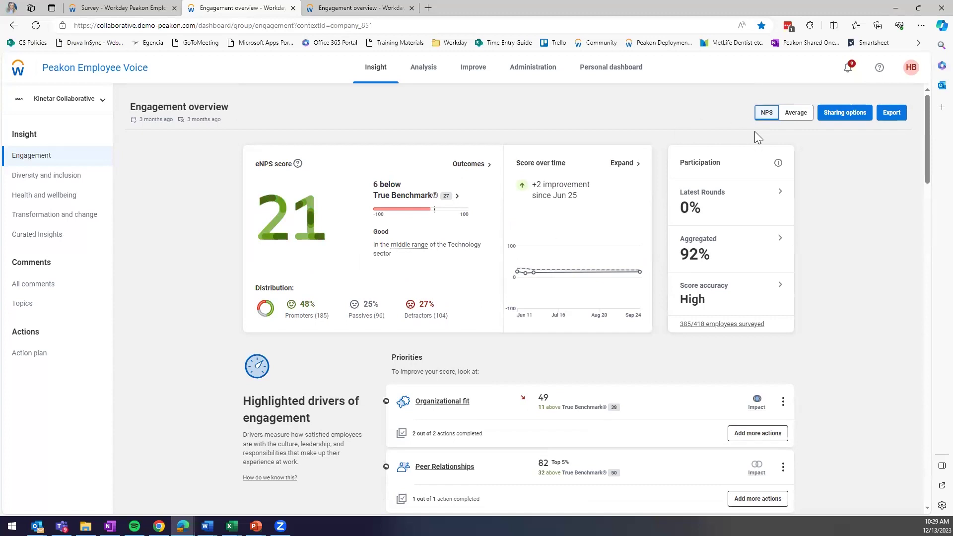
left_click(792, 119)
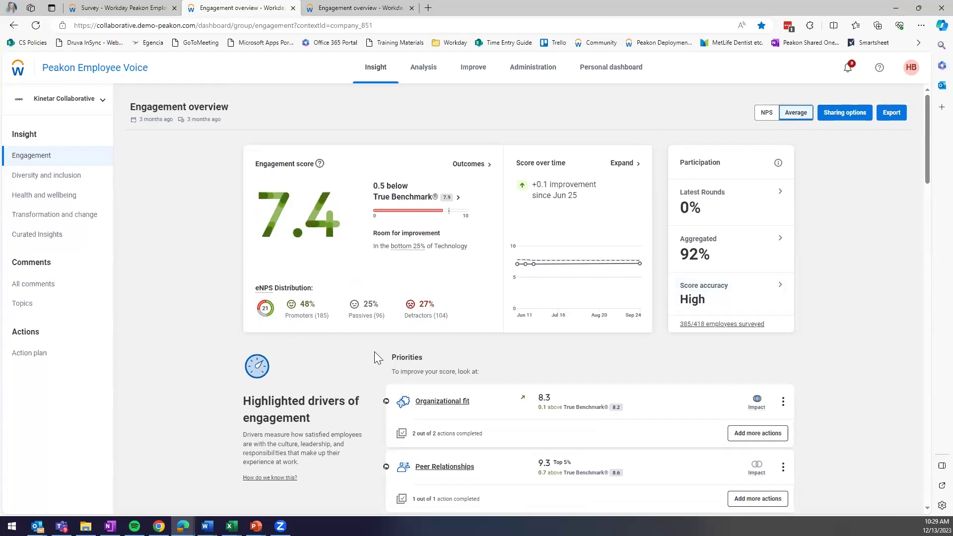
scroll(375, 352, "down", 3)
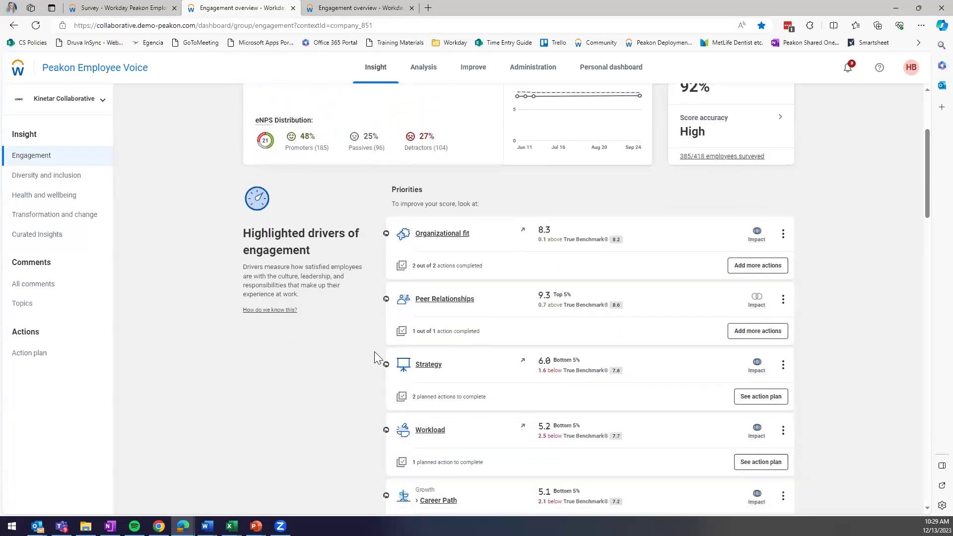
scroll(375, 352, "down", 1)
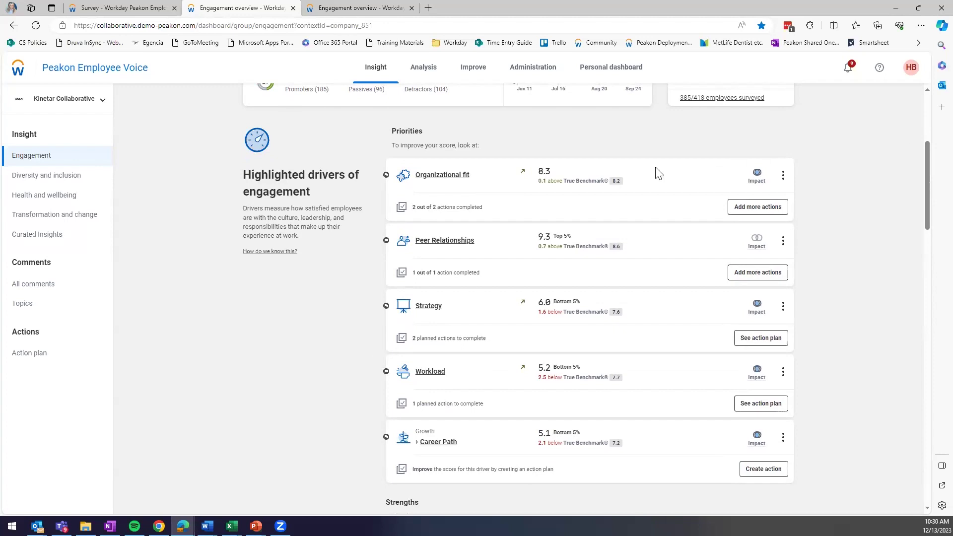
scroll(658, 174, "down", 1)
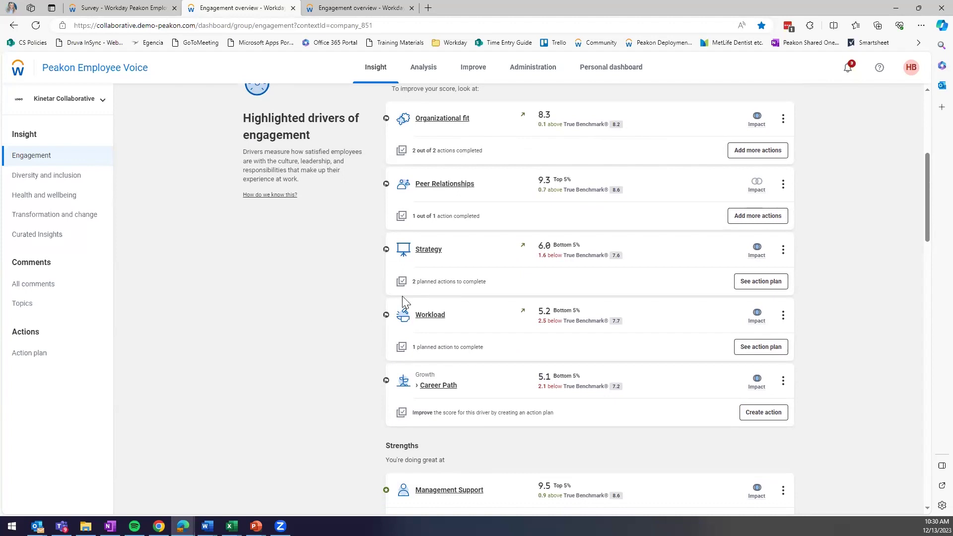
scroll(366, 320, "down", 2)
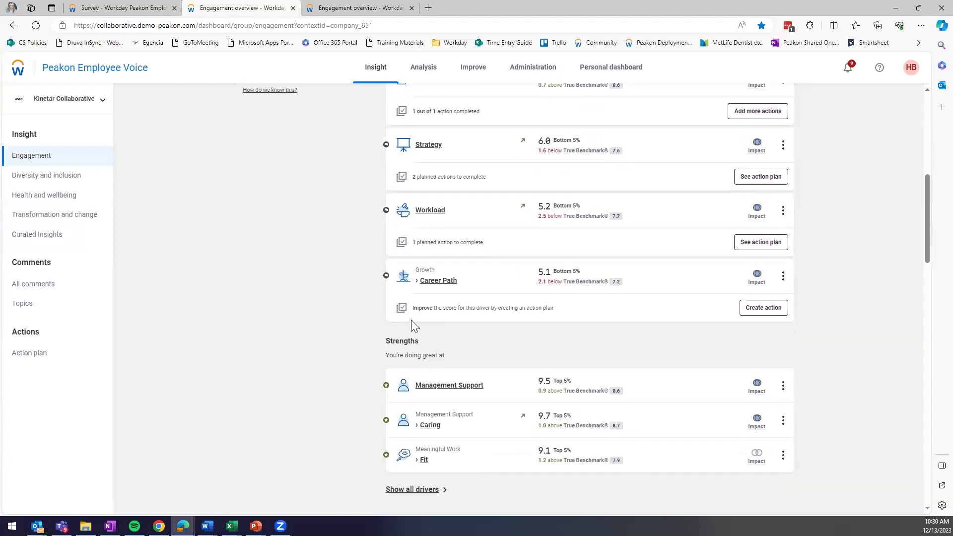
scroll(349, 365, "up", 3)
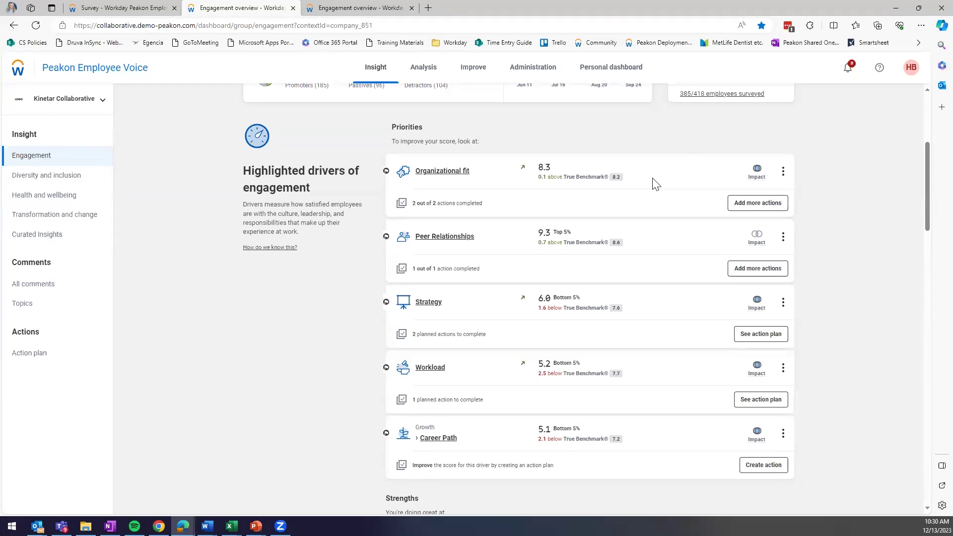
mouse_move(755, 185)
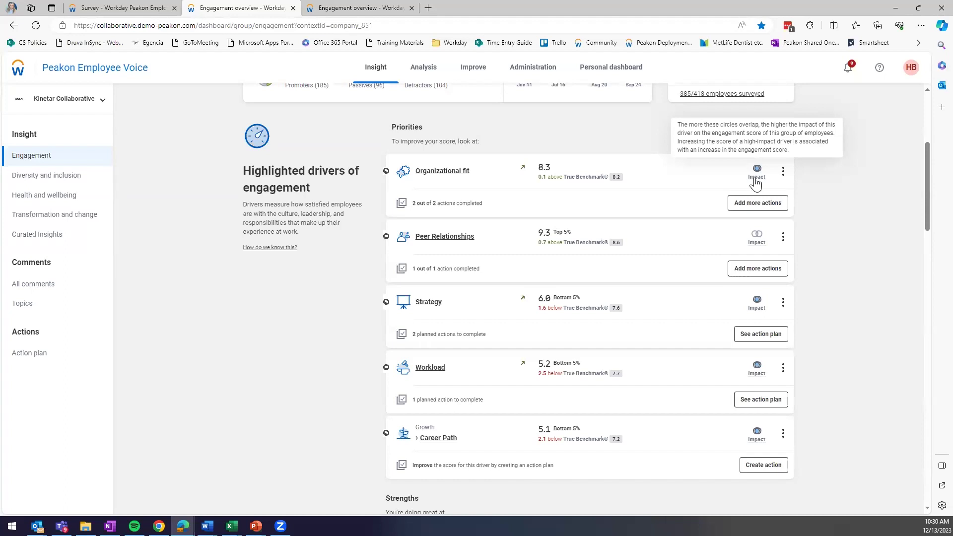
scroll(755, 184, "up", 2)
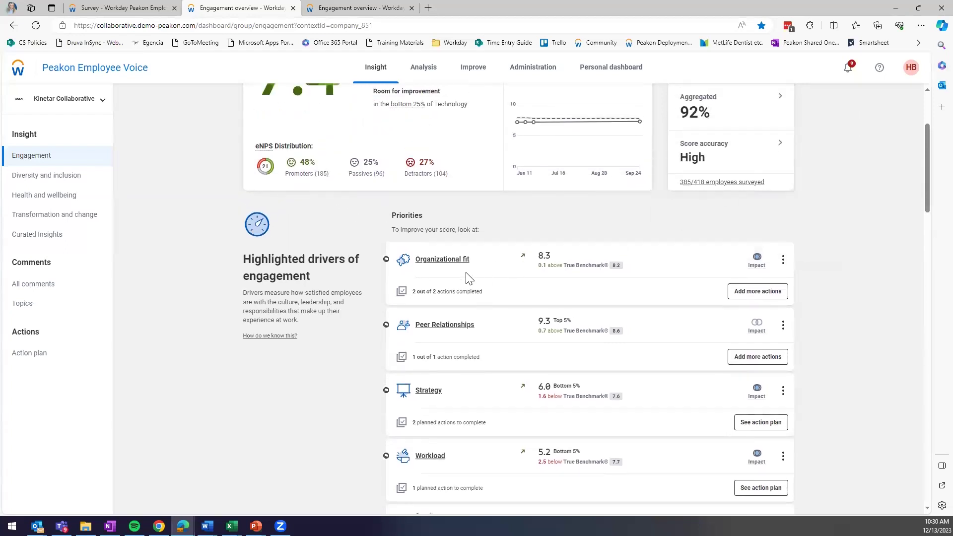
scroll(466, 272, "up", 2)
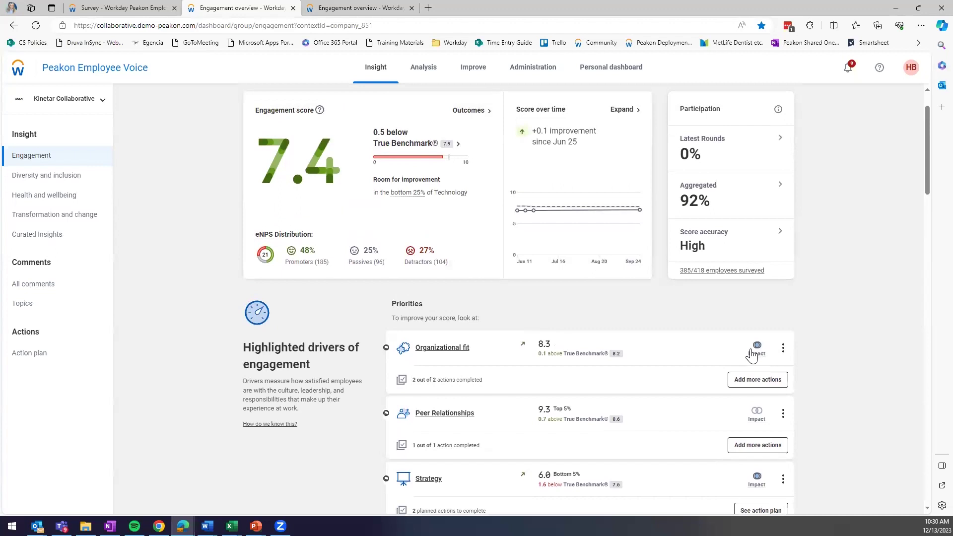
mouse_move(758, 360)
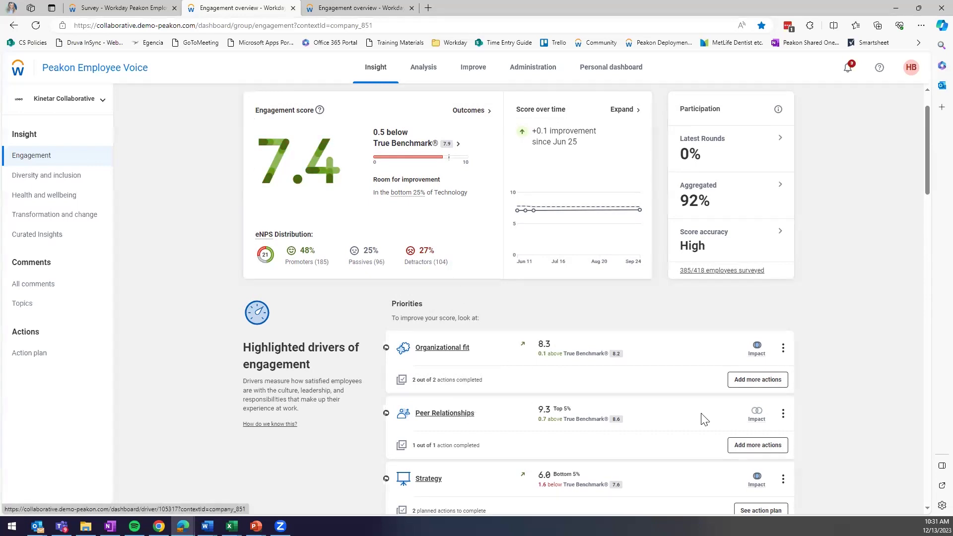
mouse_move(758, 420)
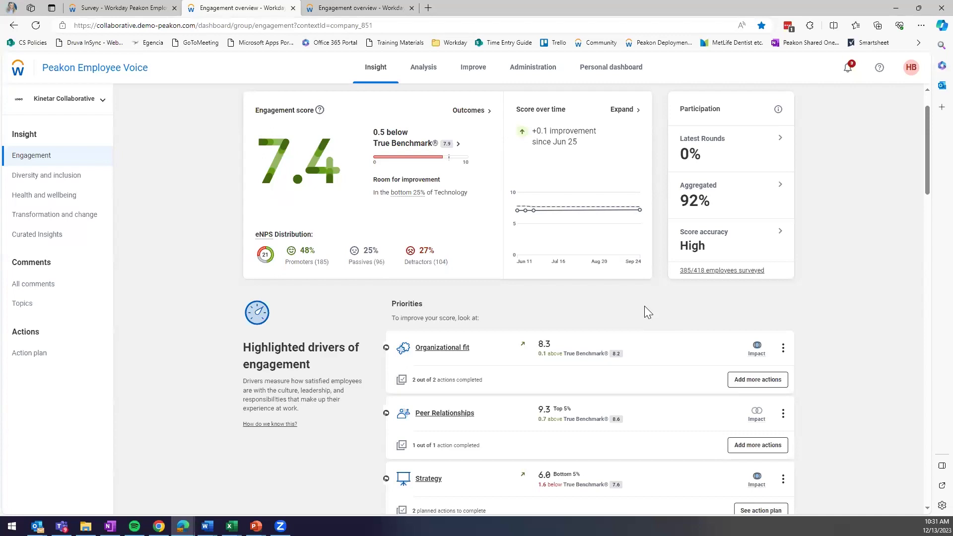
Step: Open the Organizational fit driver (8.3) and browse its highlighted comments and Segments list
left_click(438, 350)
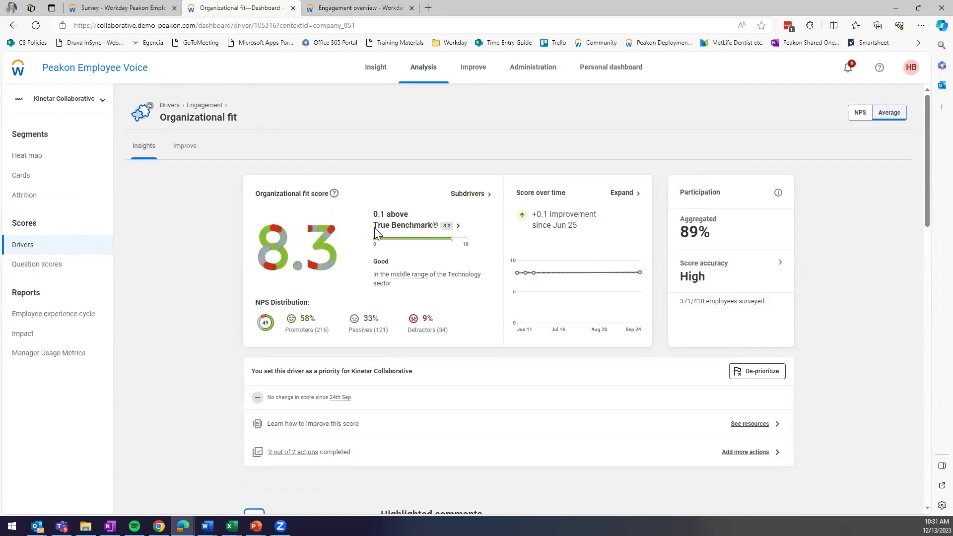
scroll(802, 279, "down", 1)
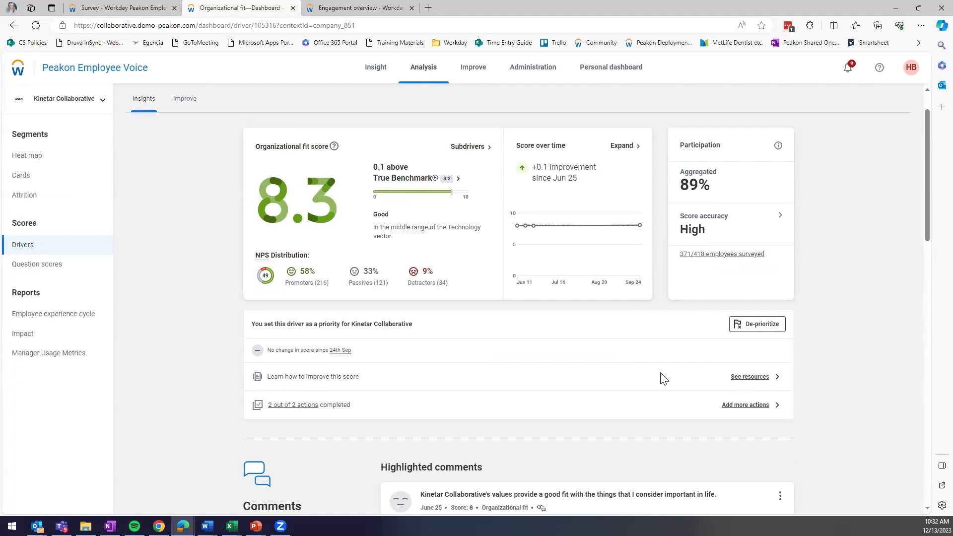
scroll(799, 353, "down", 1)
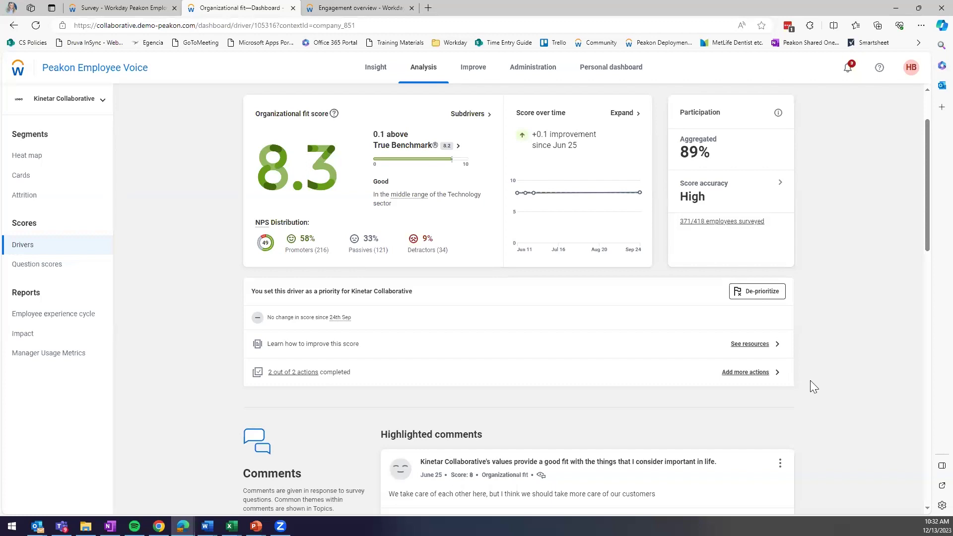
scroll(810, 381, "down", 5)
scroll(811, 381, "down", 2)
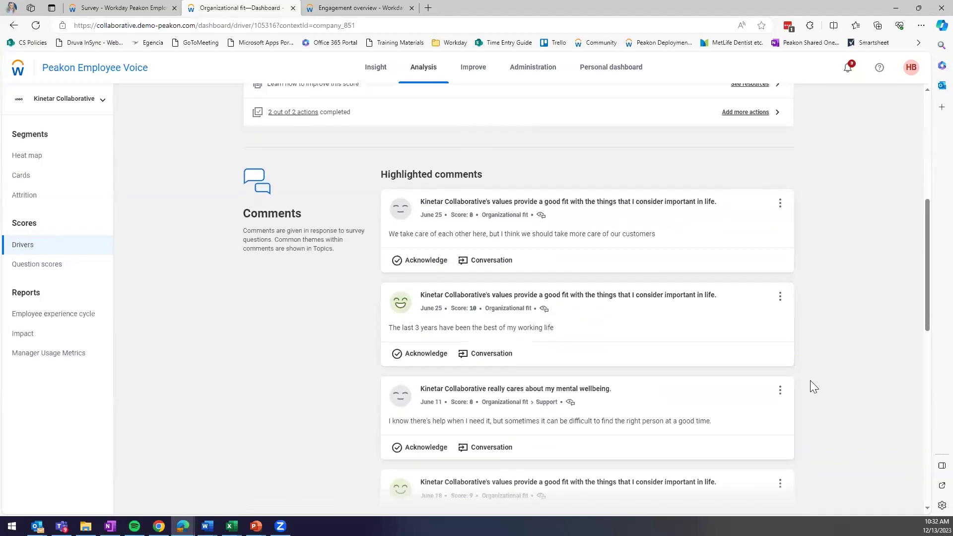
scroll(811, 382, "down", 6)
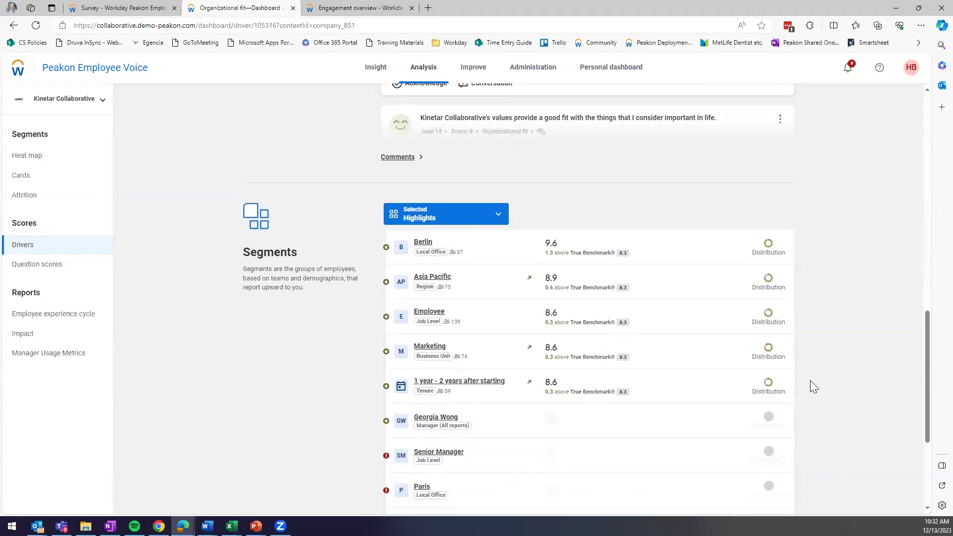
scroll(810, 385, "down", 2)
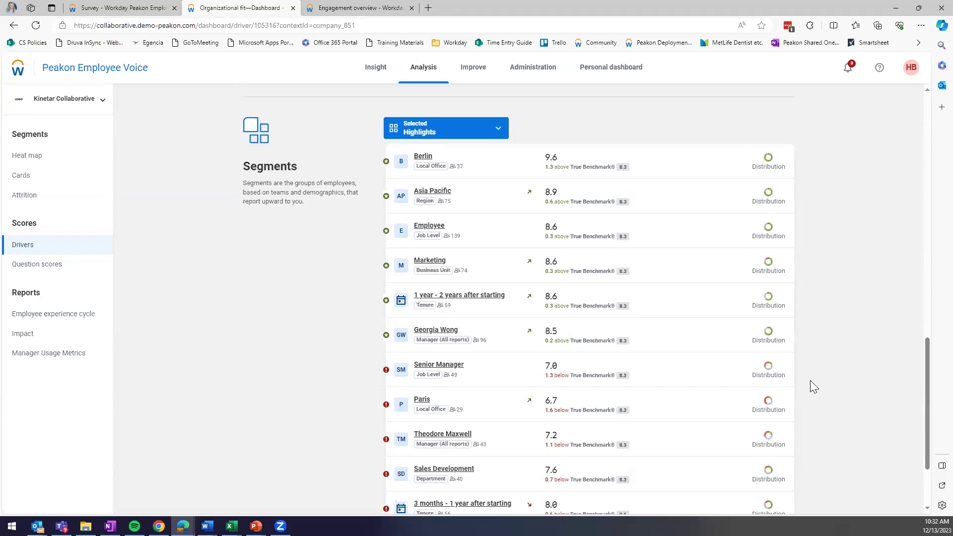
scroll(811, 382, "up", 4)
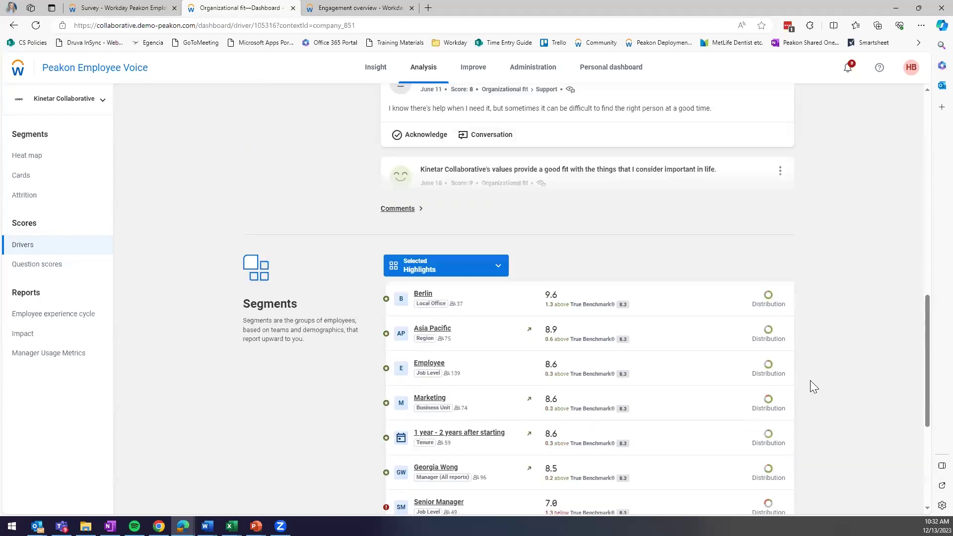
scroll(811, 381, "up", 5)
scroll(438, 215, "up", 6)
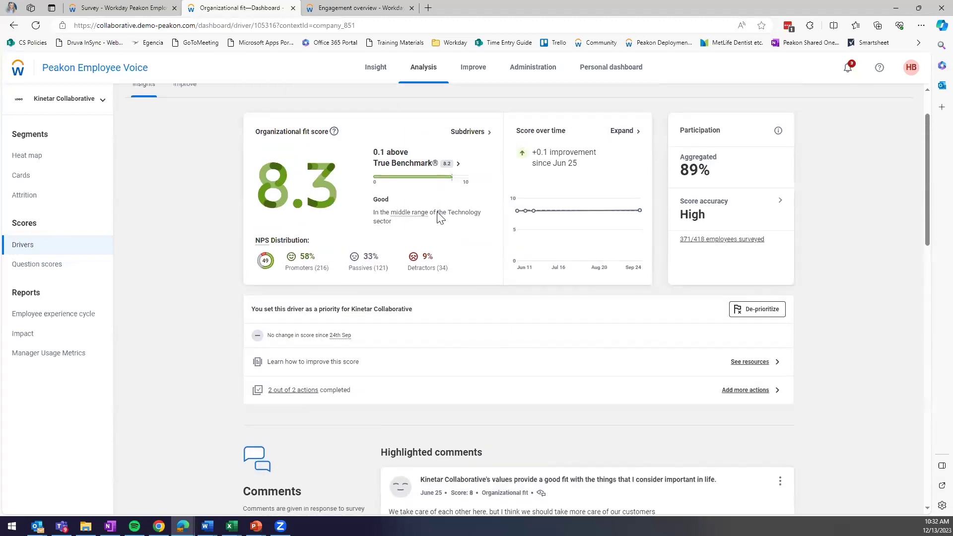
left_click(371, 69)
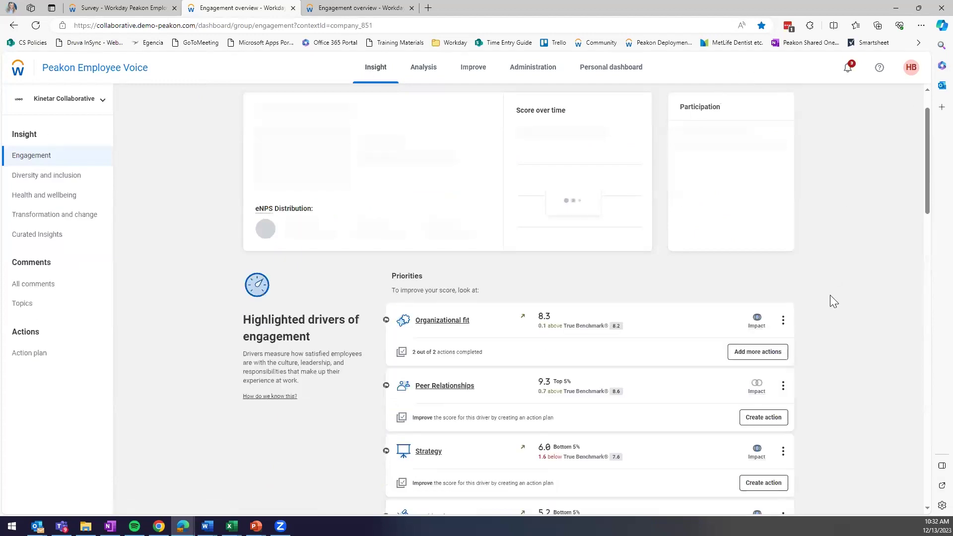
scroll(834, 301, "down", 3)
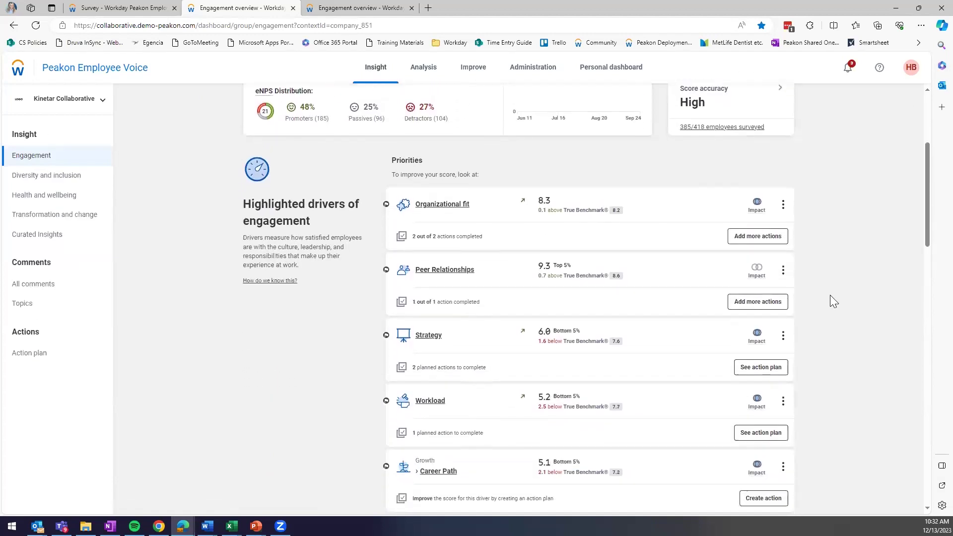
scroll(831, 295, "down", 1)
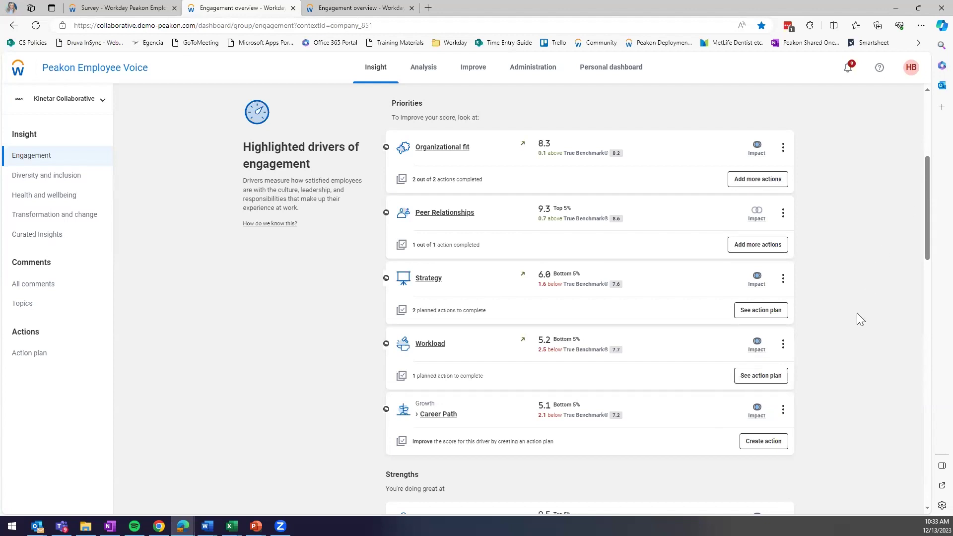
scroll(857, 312, "down", 1)
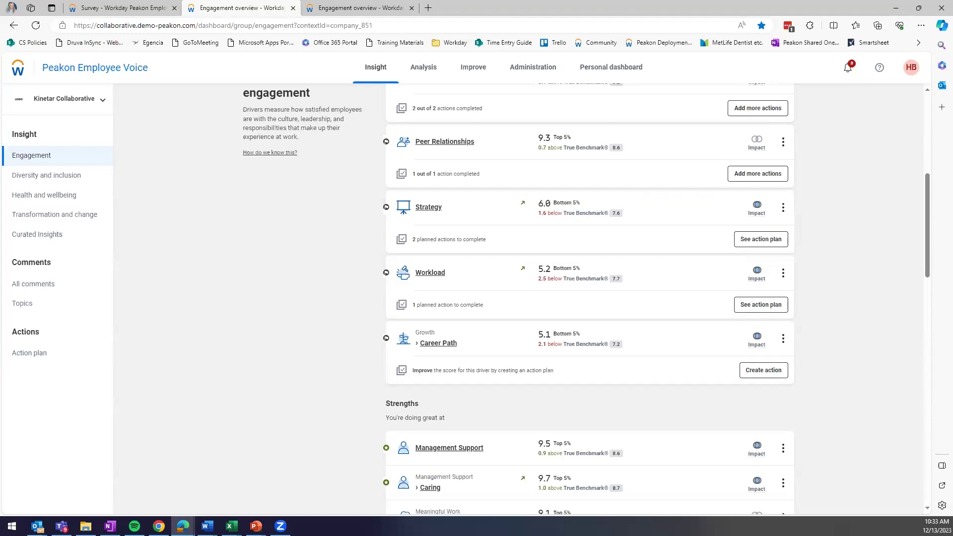
Step: Scroll to Highlighted segments and show Berlin's Attrition Risk card (9.6, top 10% likely to stay)
scroll(868, 332, "down", 3)
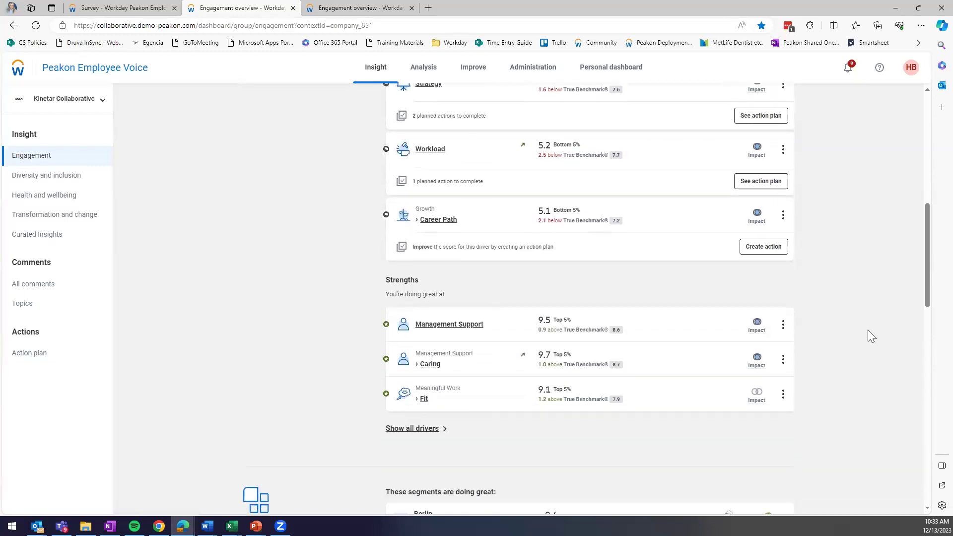
scroll(869, 331, "down", 4)
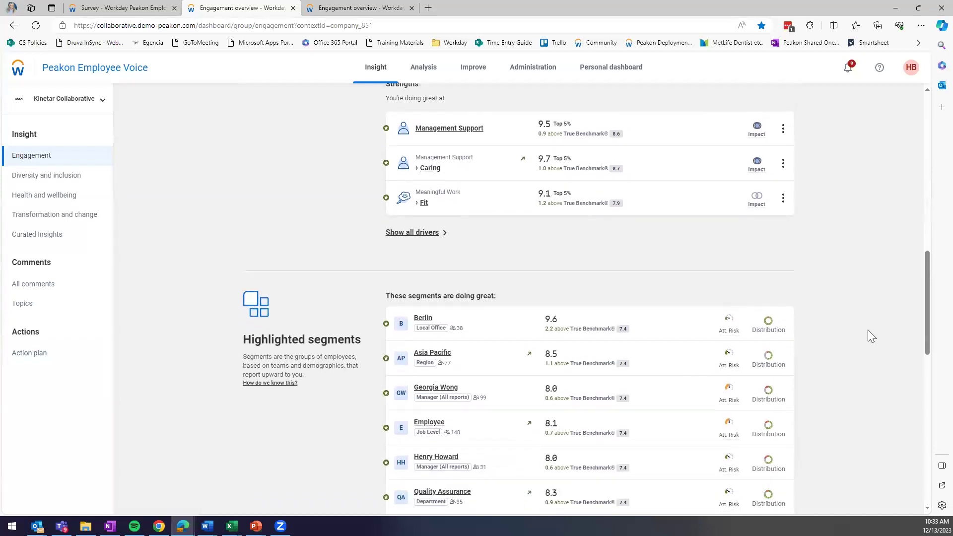
scroll(868, 330, "down", 3)
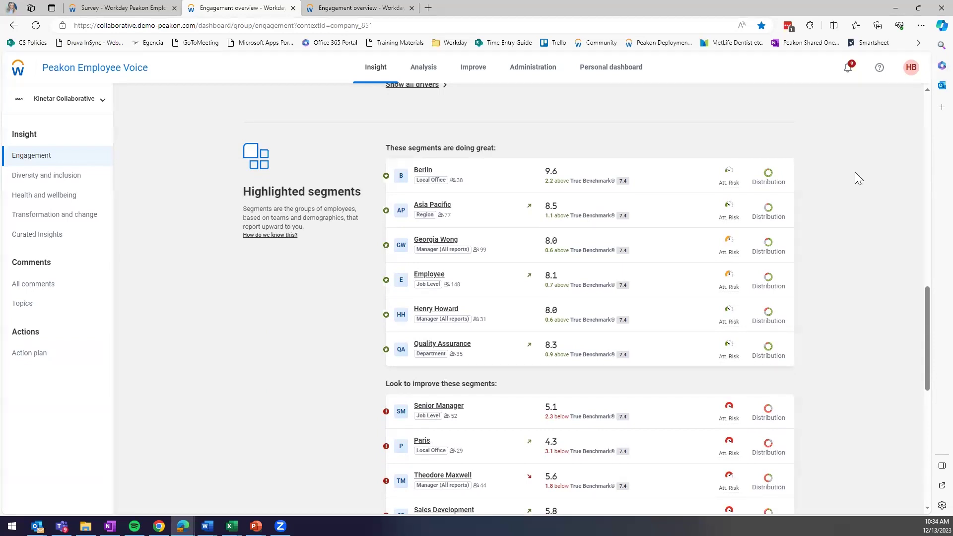
mouse_move(734, 188)
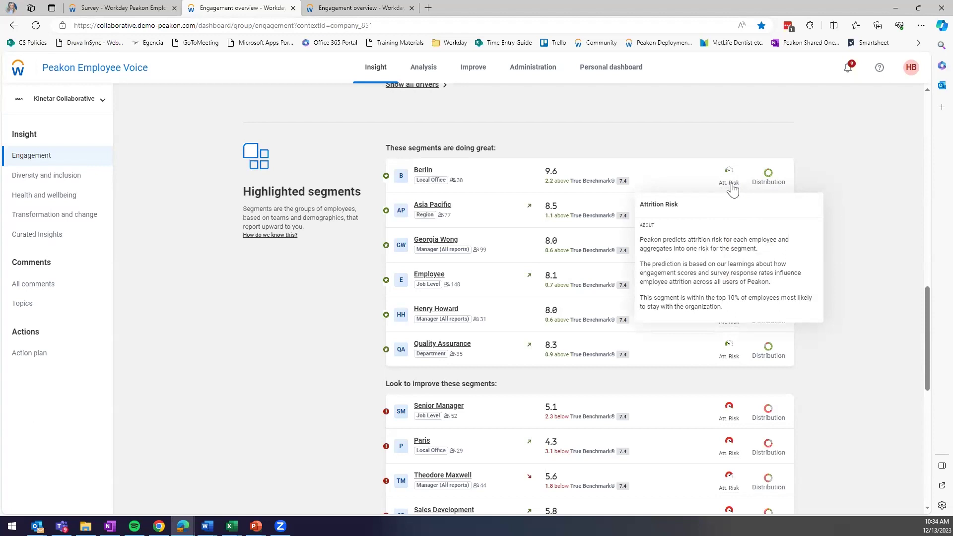
scroll(825, 248, "down", 3)
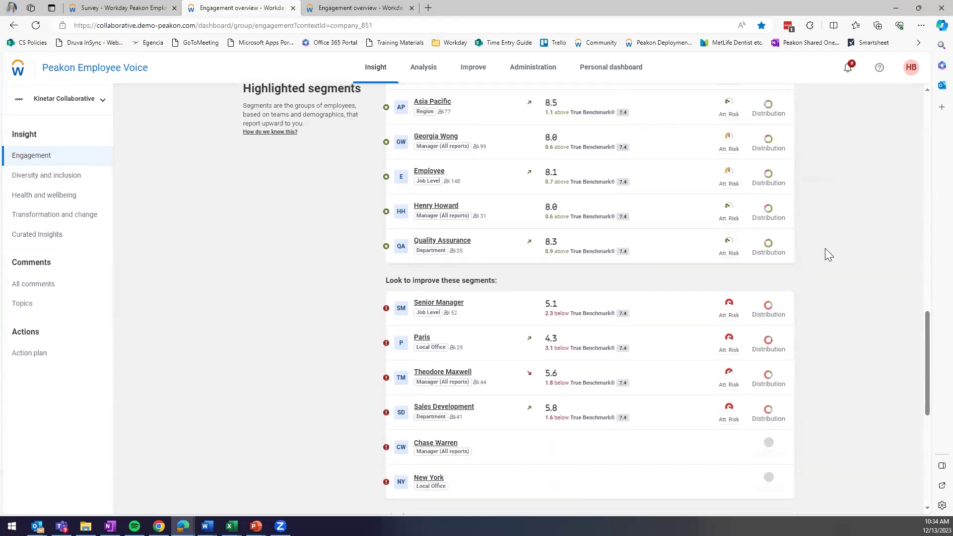
mouse_move(721, 288)
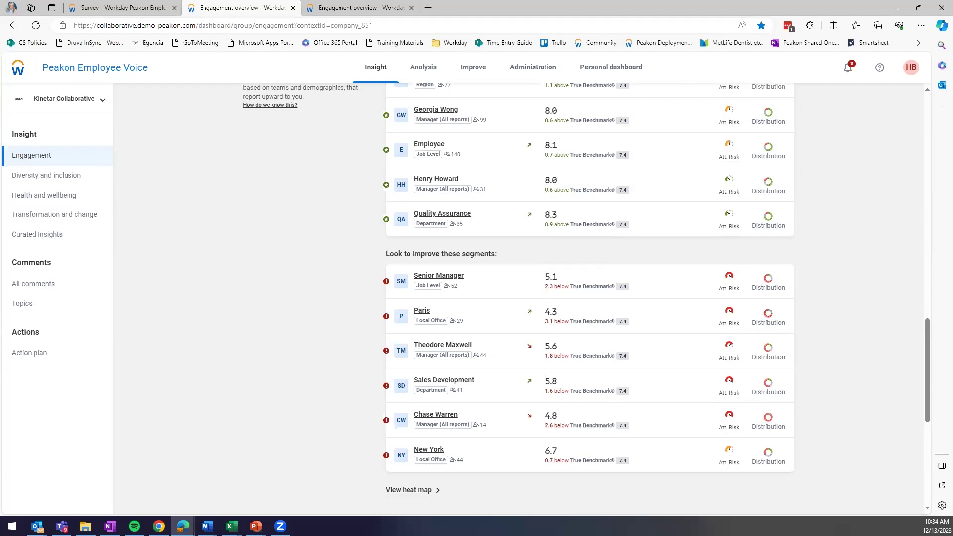
left_click(720, 189)
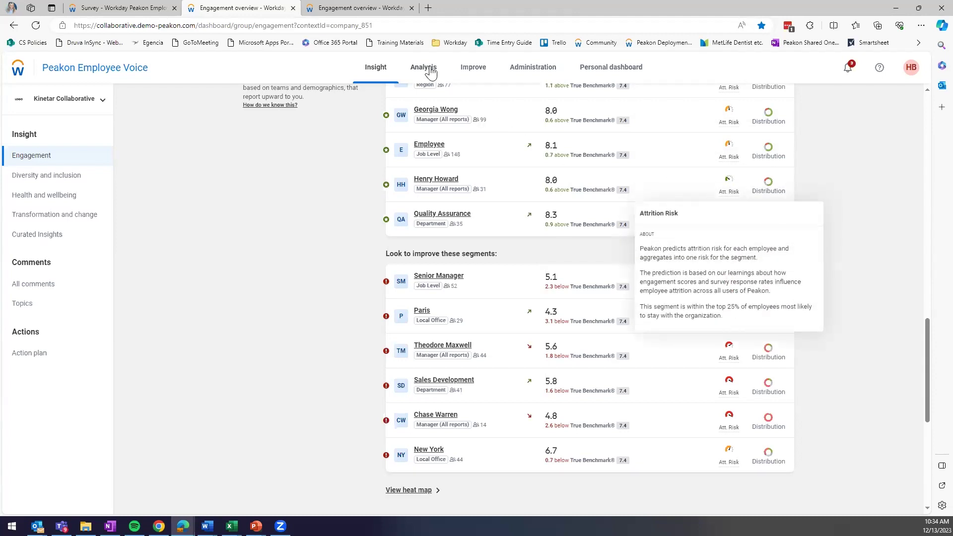
left_click(857, 165)
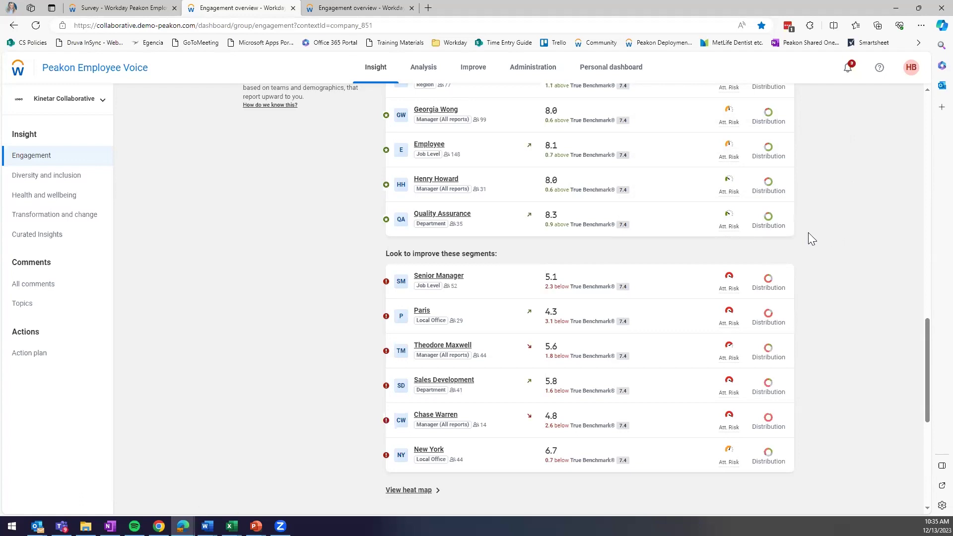
scroll(809, 232, "up", 2)
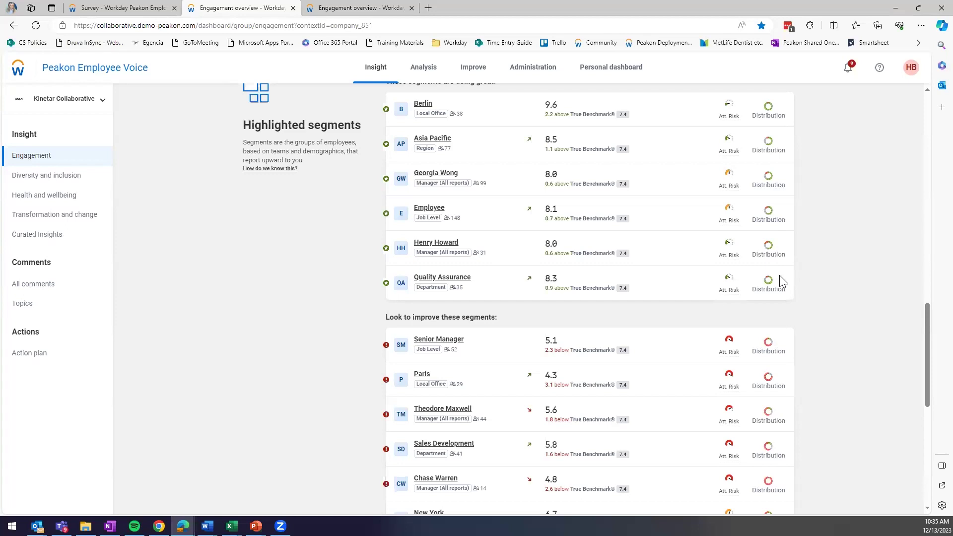
scroll(779, 277, "down", 2)
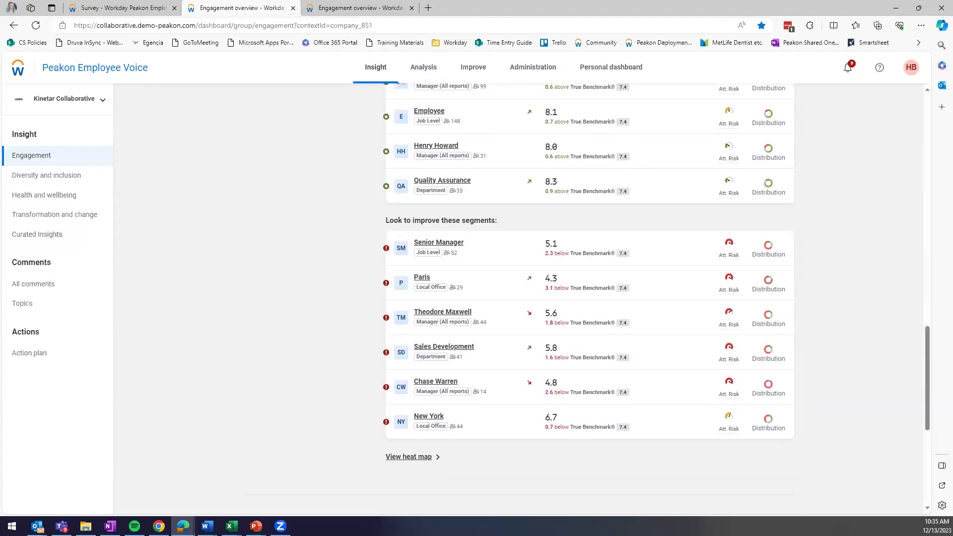
scroll(879, 303, "down", 4)
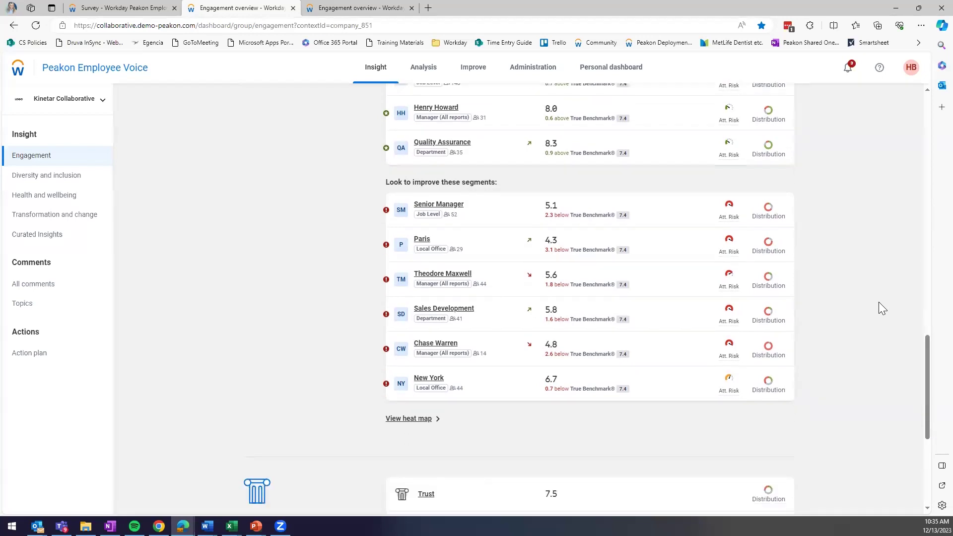
scroll(879, 302, "down", 2)
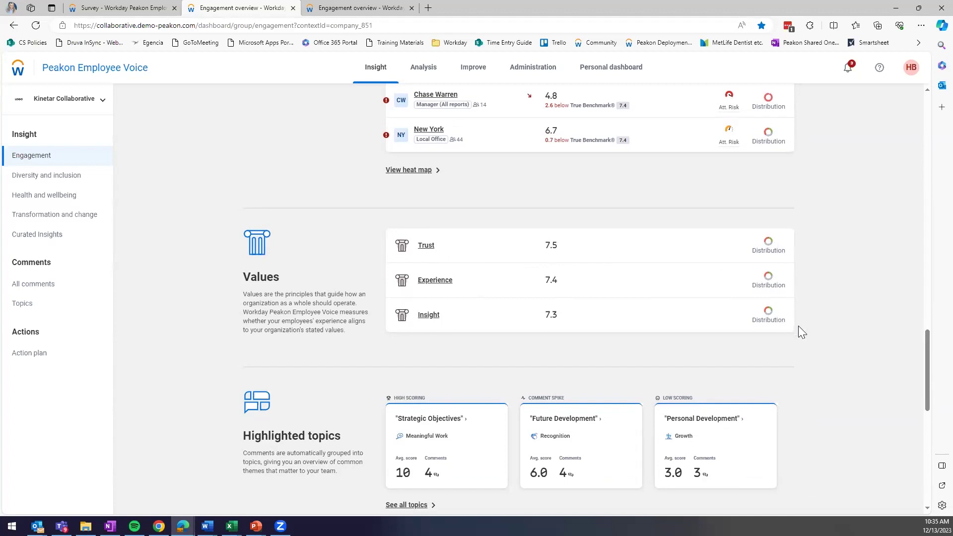
scroll(799, 326, "down", 3)
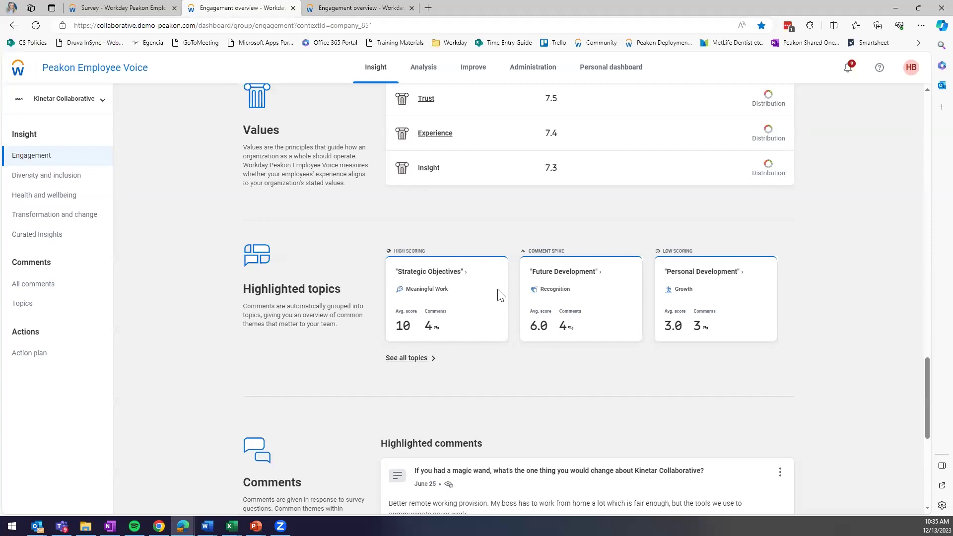
mouse_move(415, 282)
scroll(829, 343, "down", 1)
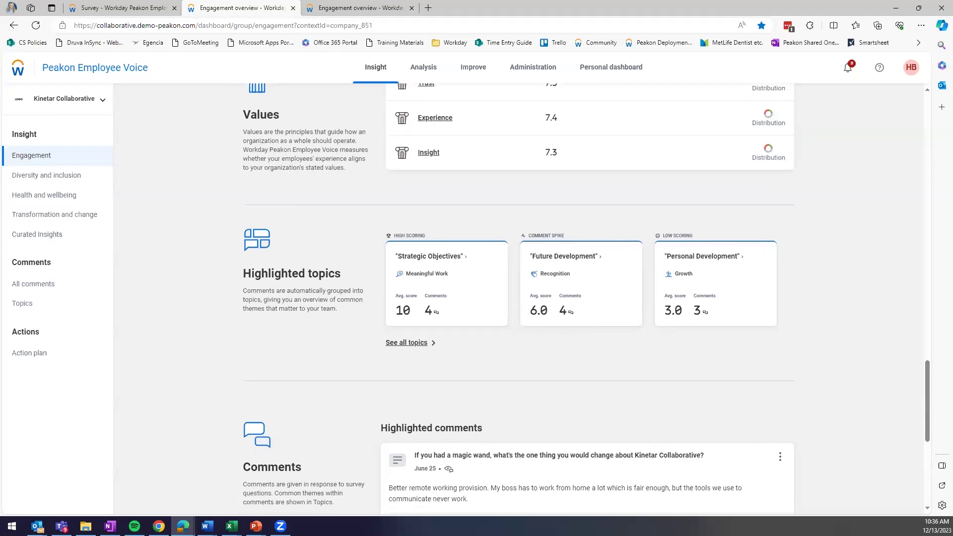
scroll(890, 292, "down", 3)
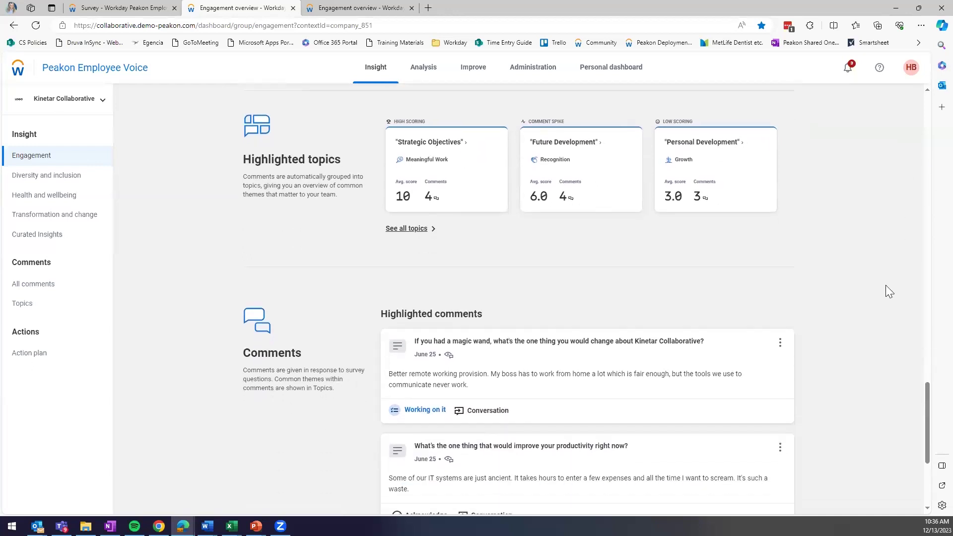
scroll(889, 291, "down", 1)
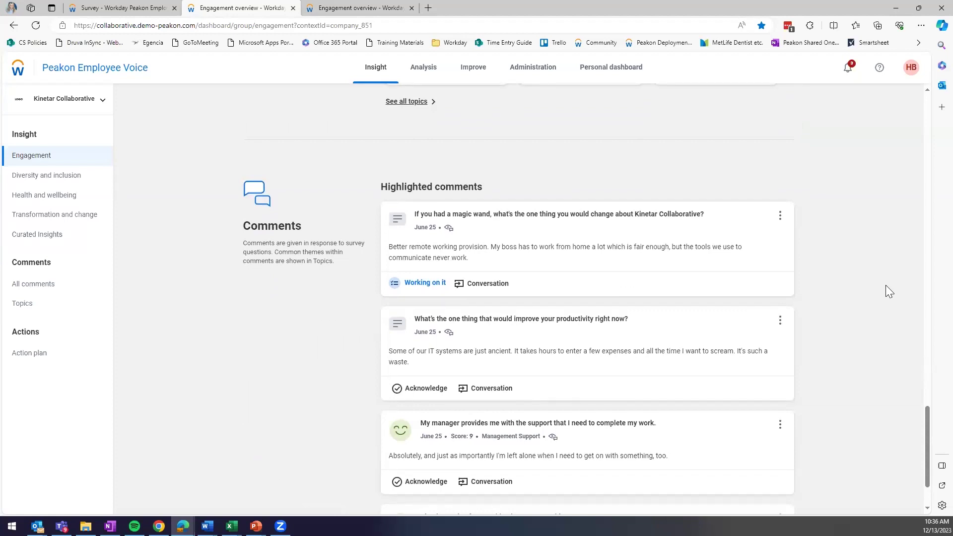
scroll(820, 278, "down", 2)
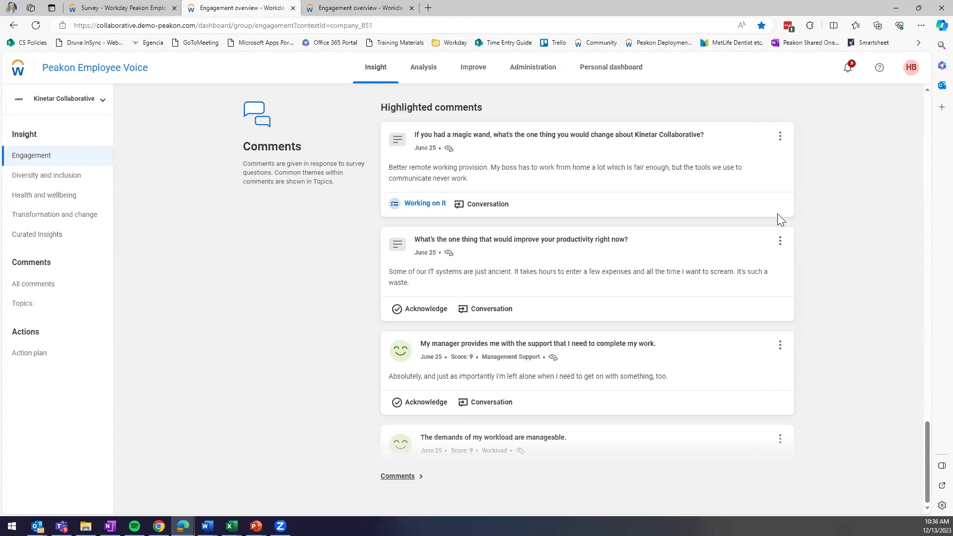
mouse_move(397, 408)
left_click(469, 313)
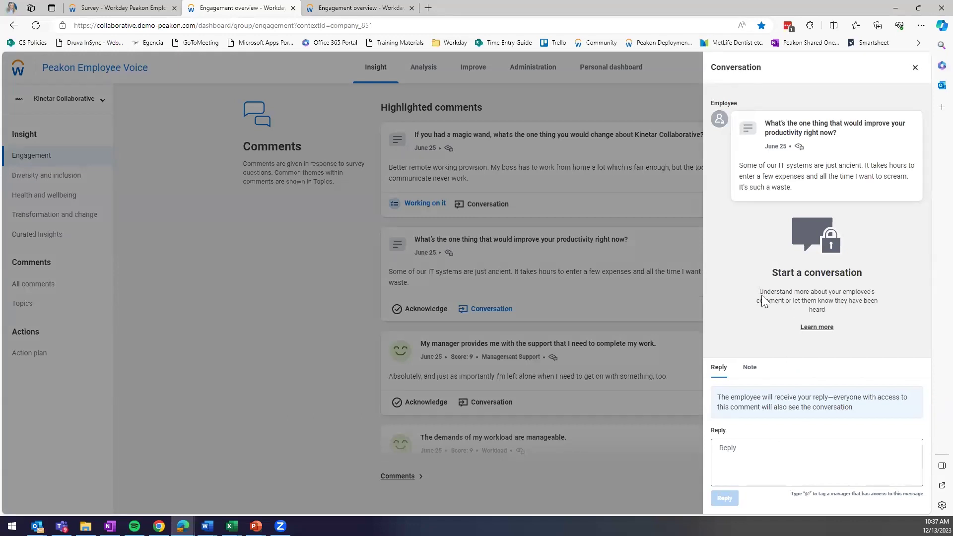
left_click(323, 320)
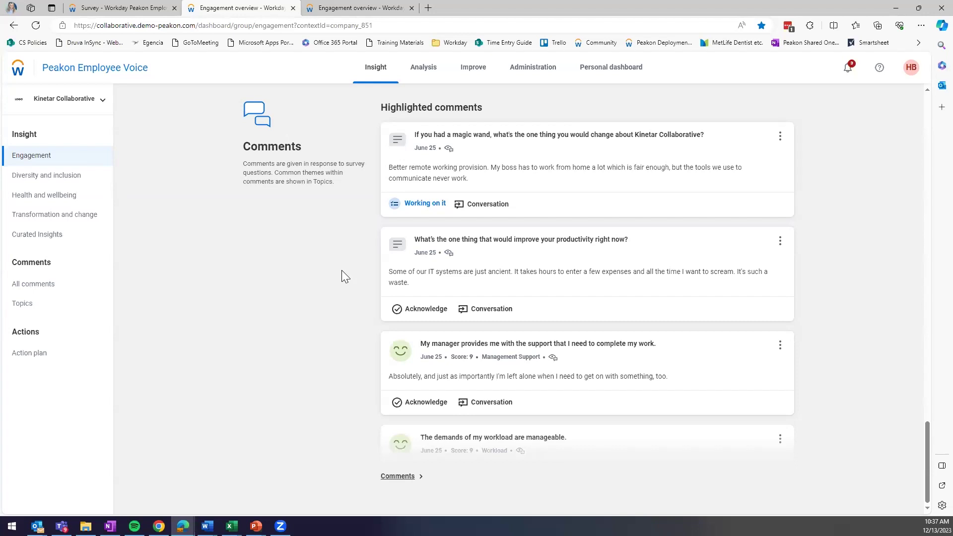
Step: Open the All comments list of 723 comments and expand the NPS Category filter
mouse_move(398, 308)
left_click(396, 477)
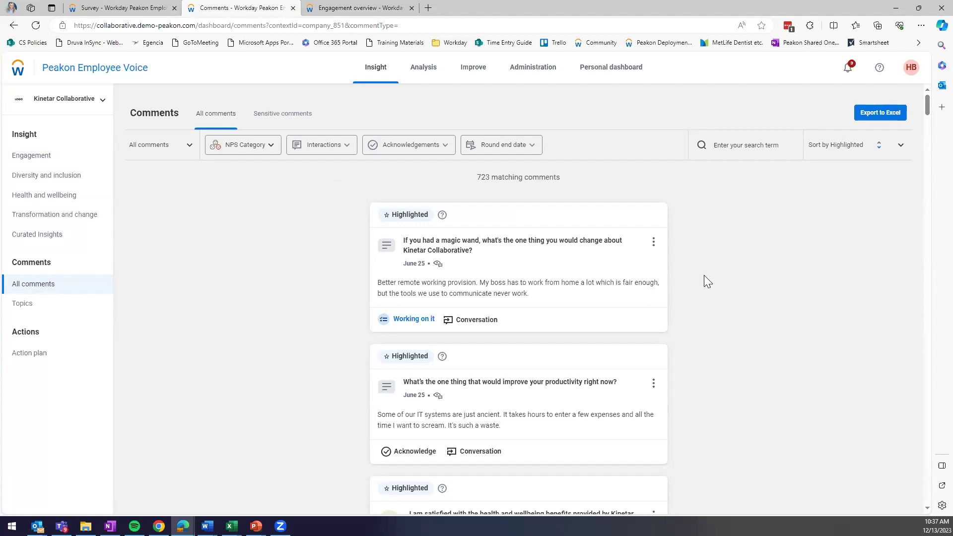
scroll(704, 281, "down", 2)
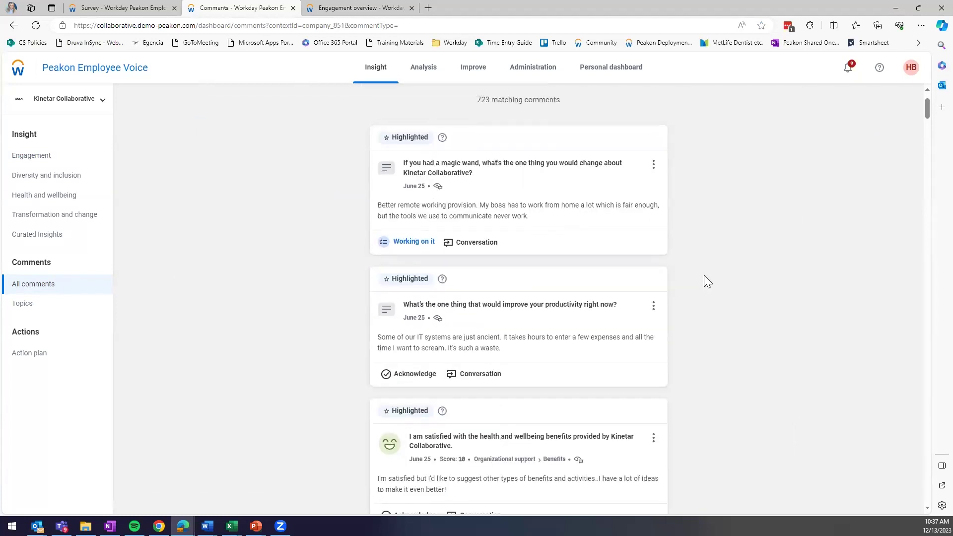
scroll(704, 282, "up", 2)
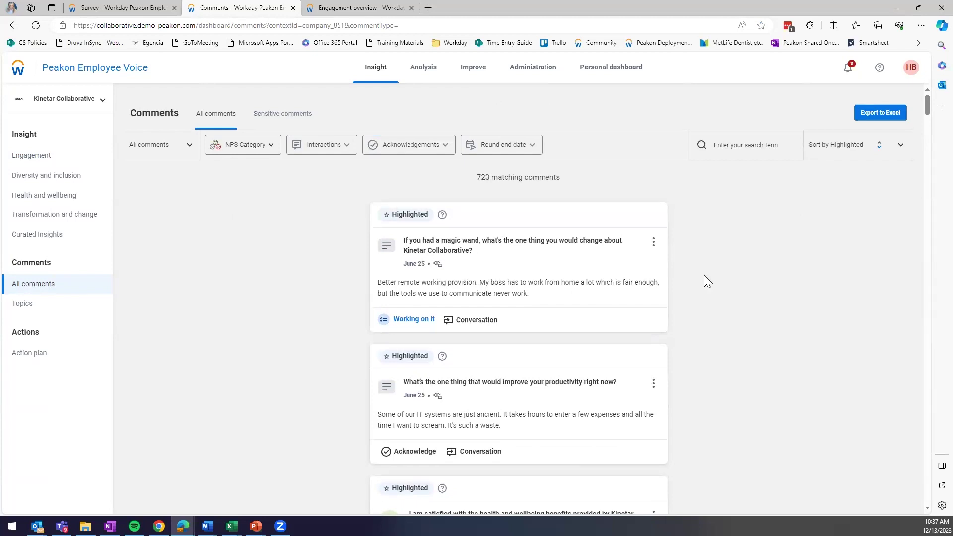
left_click(238, 151)
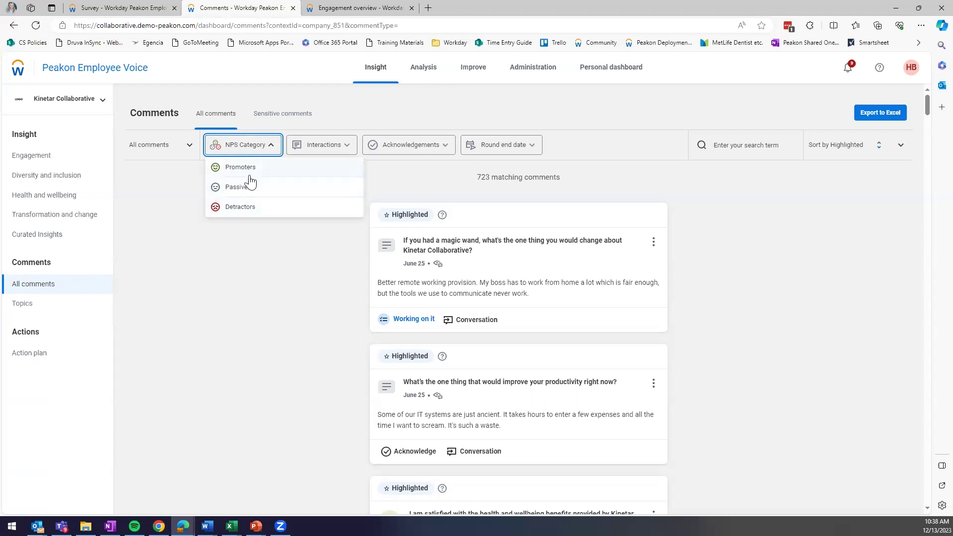
Step: Filter comments to Passives (166 left), then preview the Interactions, Acknowledgements and Round end date filters
left_click(238, 188)
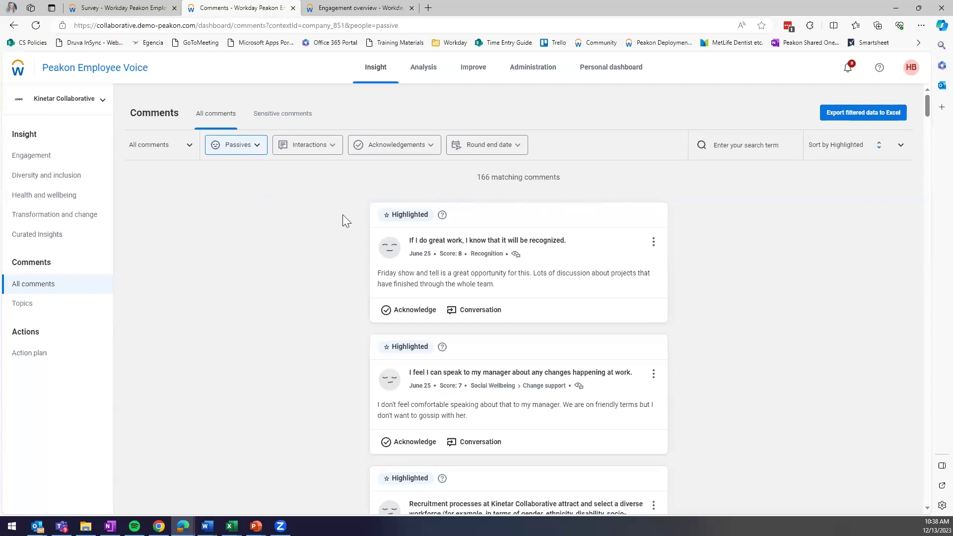
left_click(314, 150)
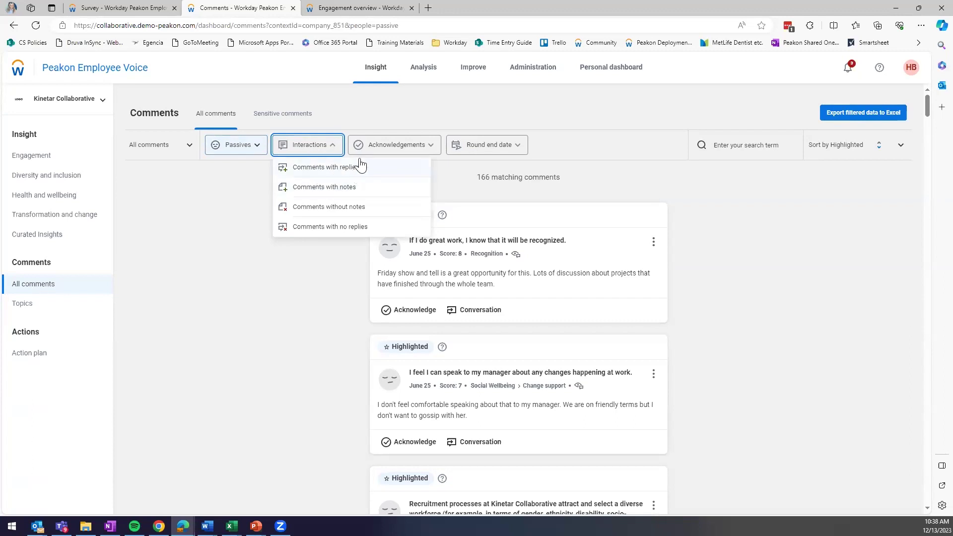
left_click(405, 147)
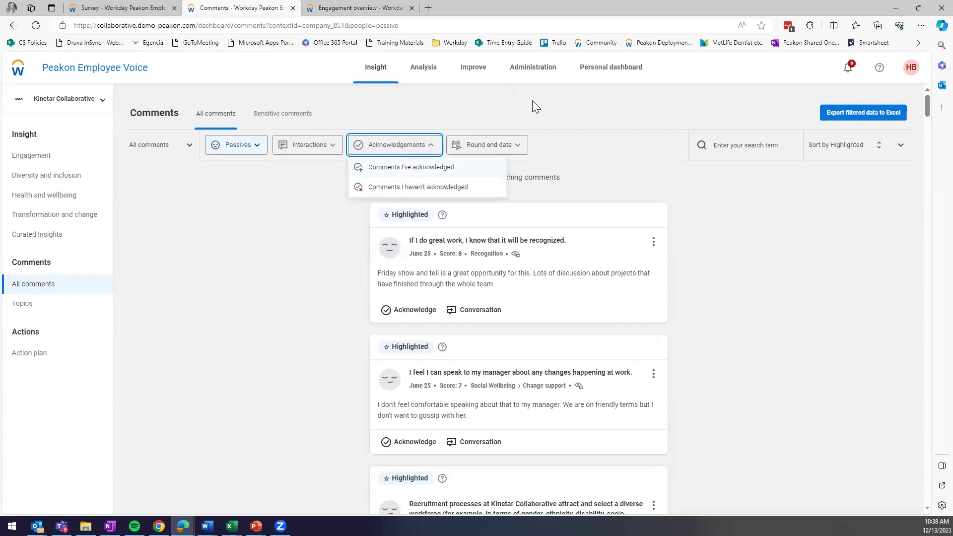
left_click(519, 146)
scroll(550, 238, "down", 3)
scroll(551, 241, "up", 3)
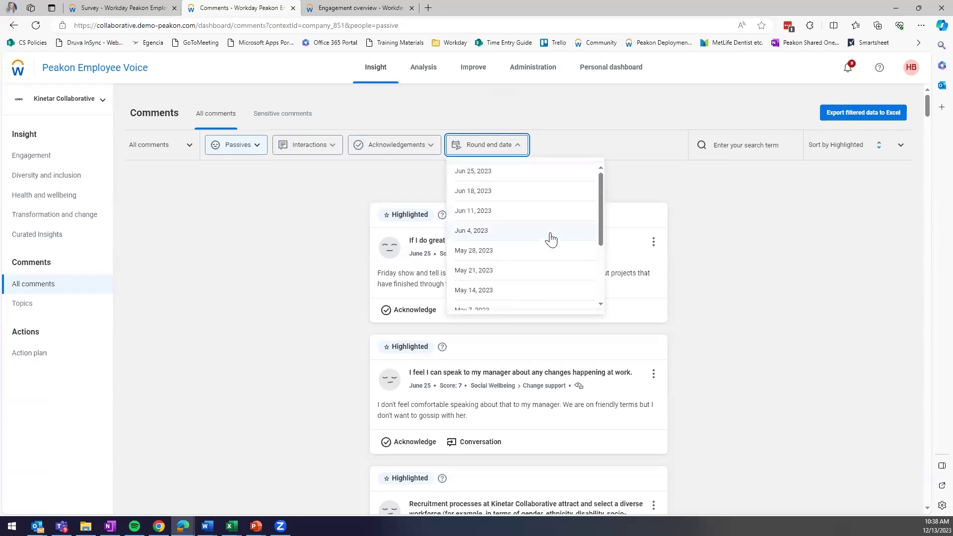
left_click(756, 217)
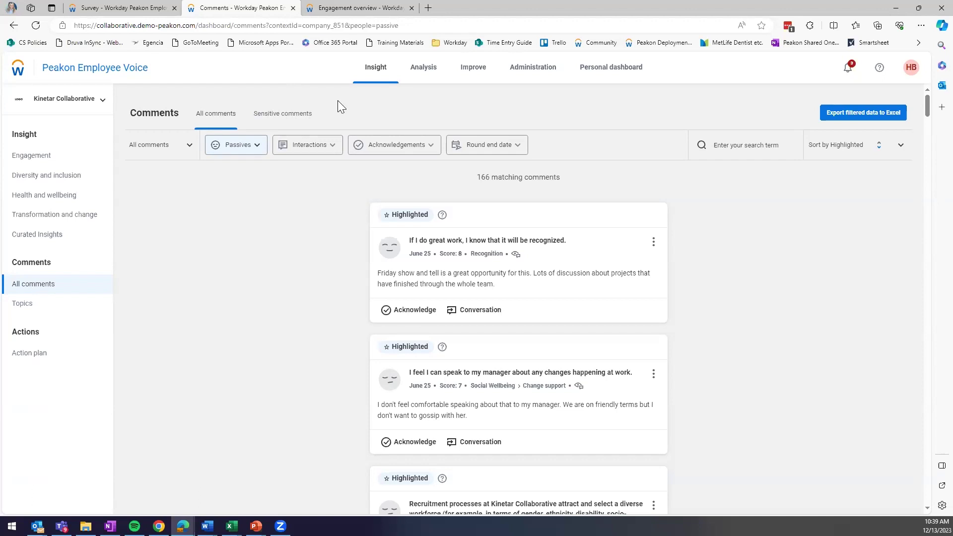
Step: Switch to Sensitive comments, listing 26 comments flagged by words like Faut and Biased
left_click(289, 118)
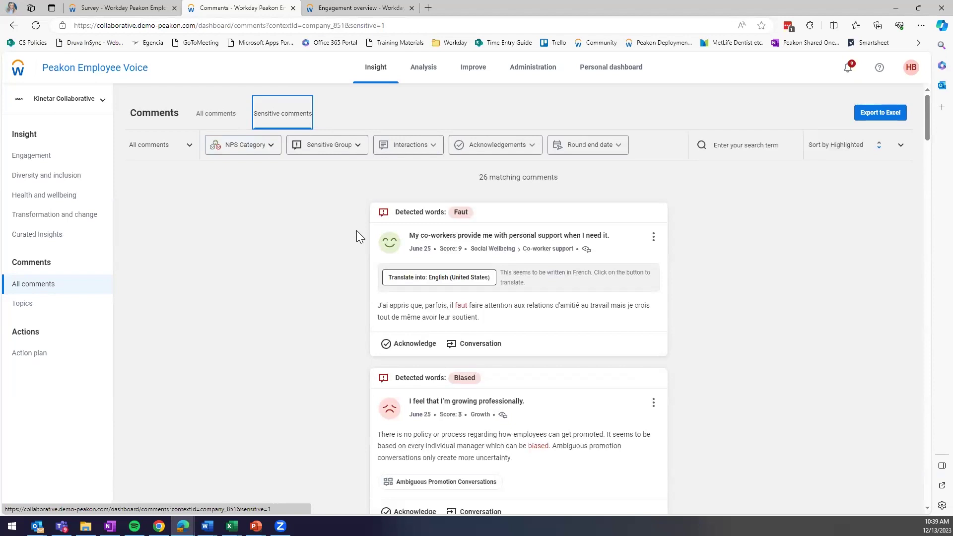
scroll(342, 356, "down", 3)
scroll(343, 357, "up", 3)
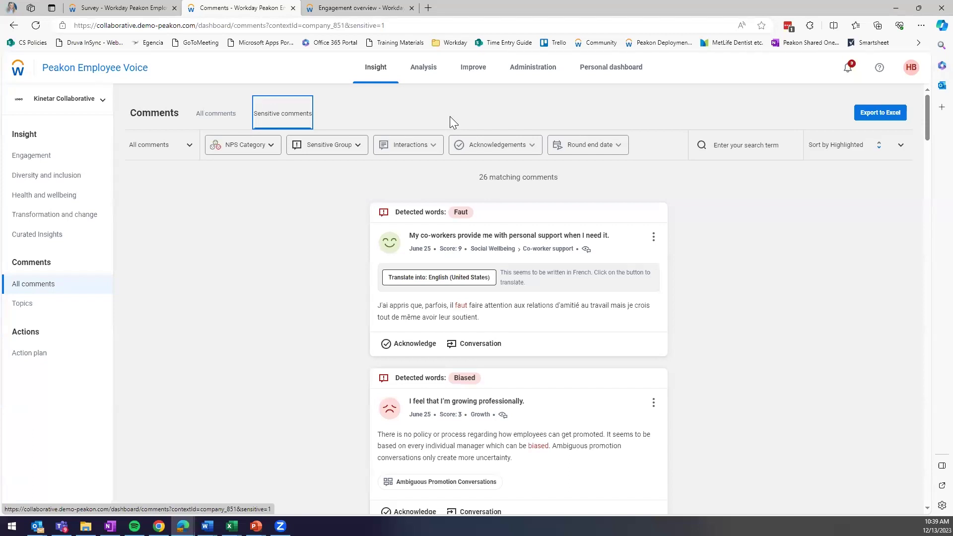
Step: Go to Improve resources and browse the featured micro-course and two in-progress micro-courses
left_click(473, 74)
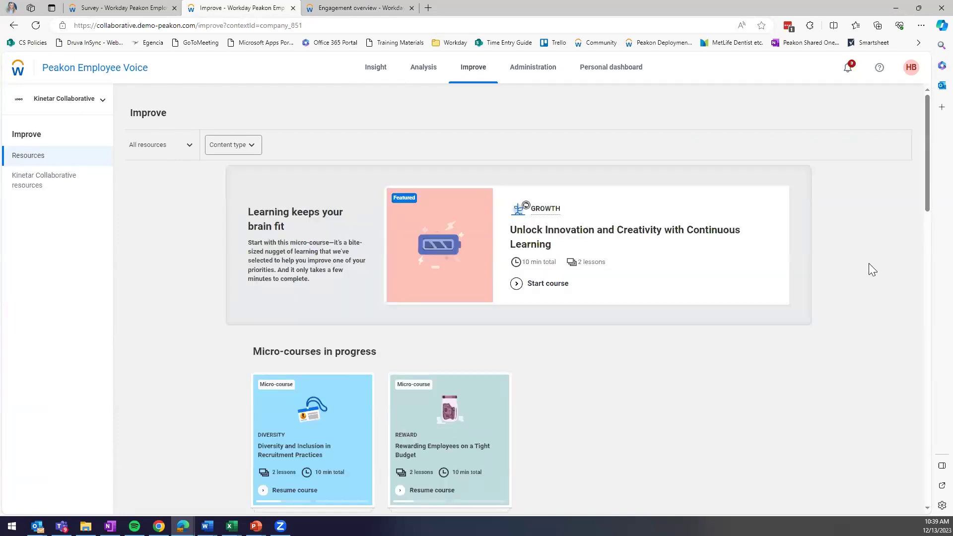
scroll(869, 263, "down", 2)
scroll(869, 264, "up", 1)
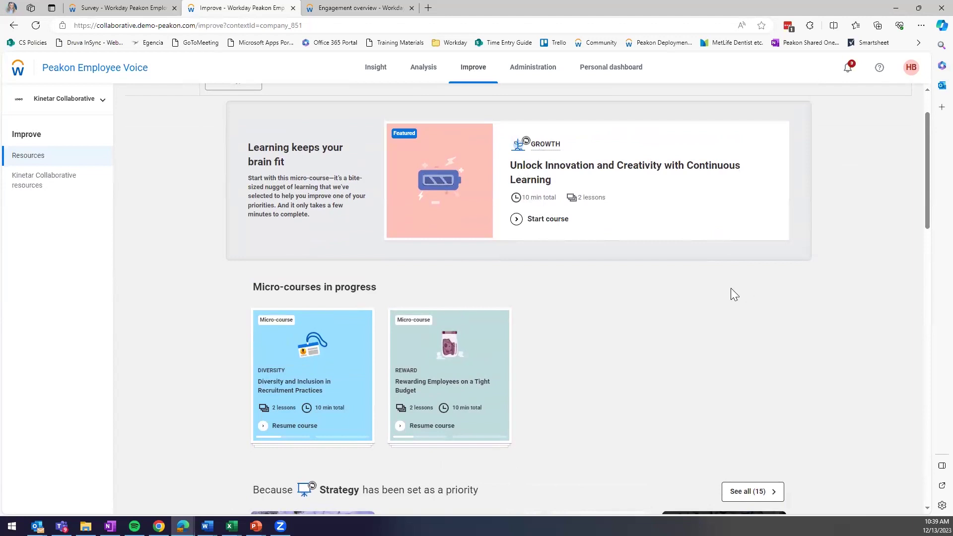
scroll(731, 290, "up", 2)
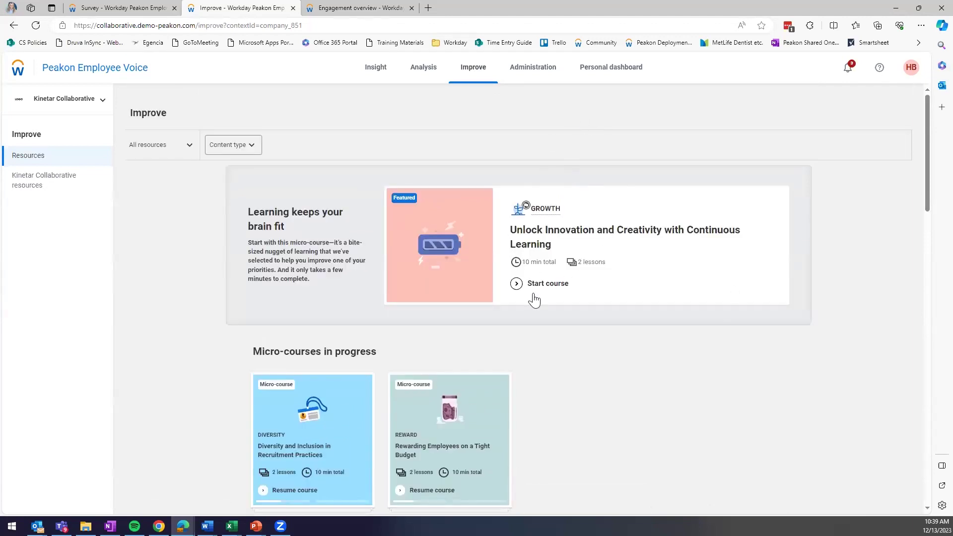
scroll(805, 343, "down", 1)
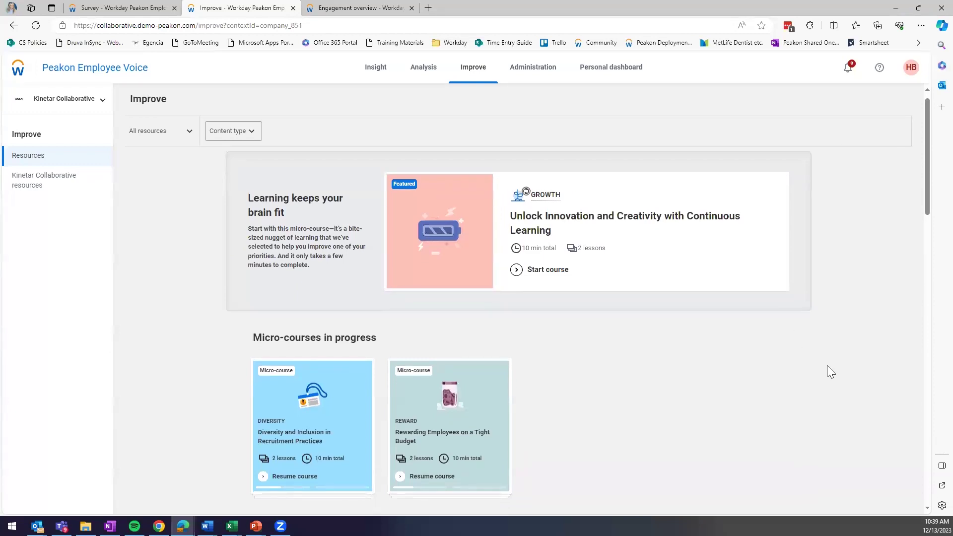
Step: Filter resources to Health and wellbeing, browse the results, then advance to the Questions? slide
left_click(158, 140)
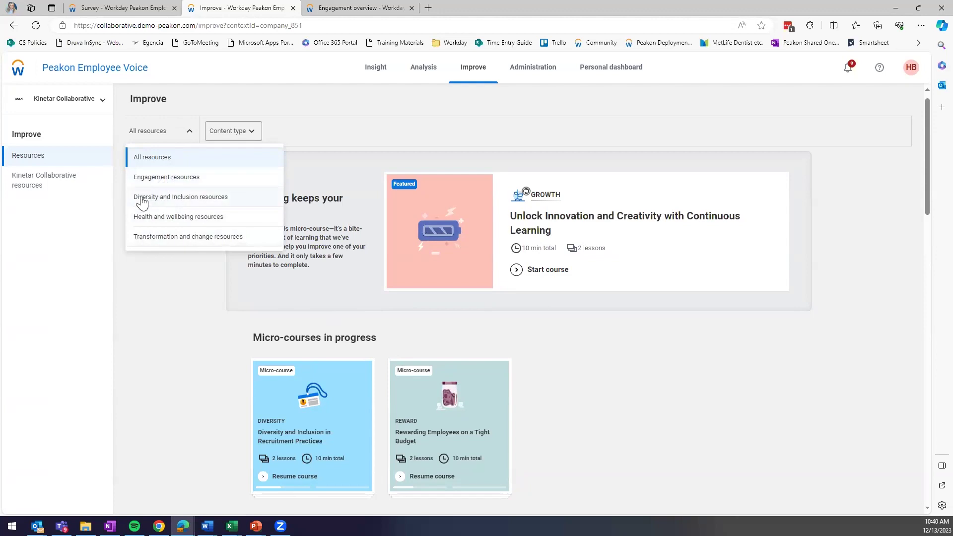
left_click(178, 223)
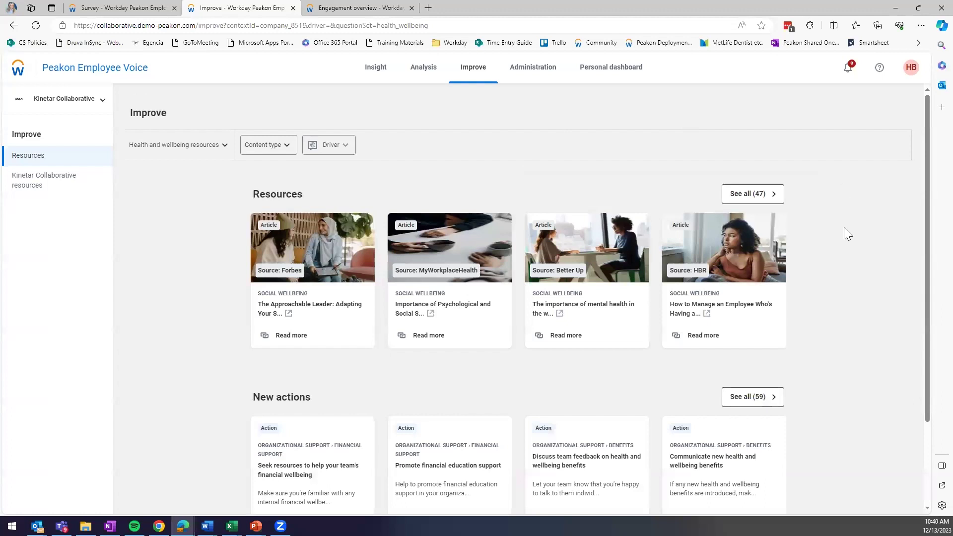
scroll(844, 230, "down", 3)
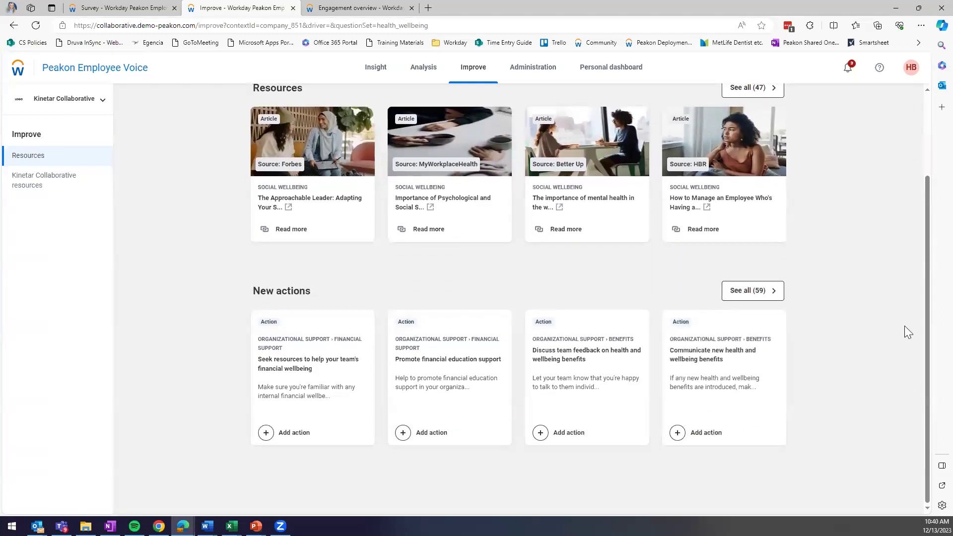
scroll(840, 221, "up", 3)
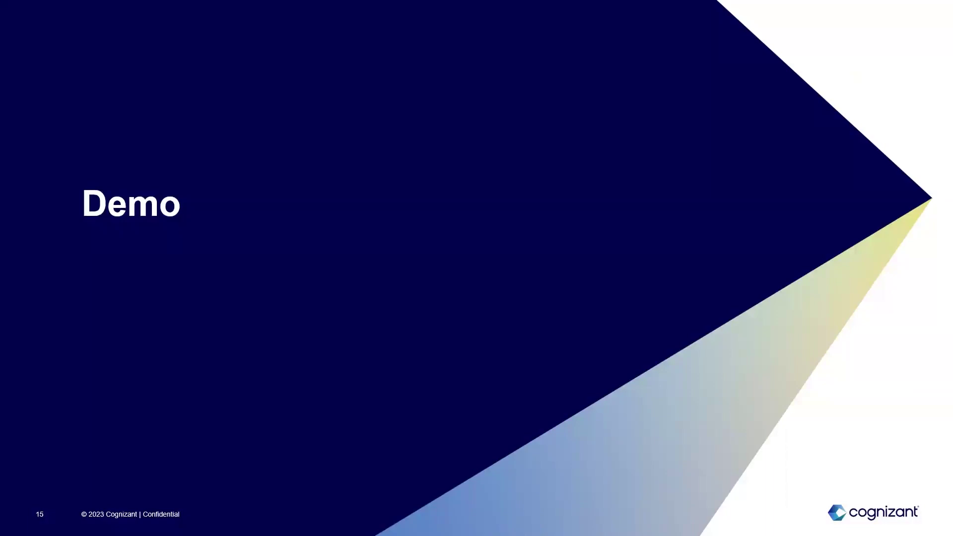
left_click(902, 351)
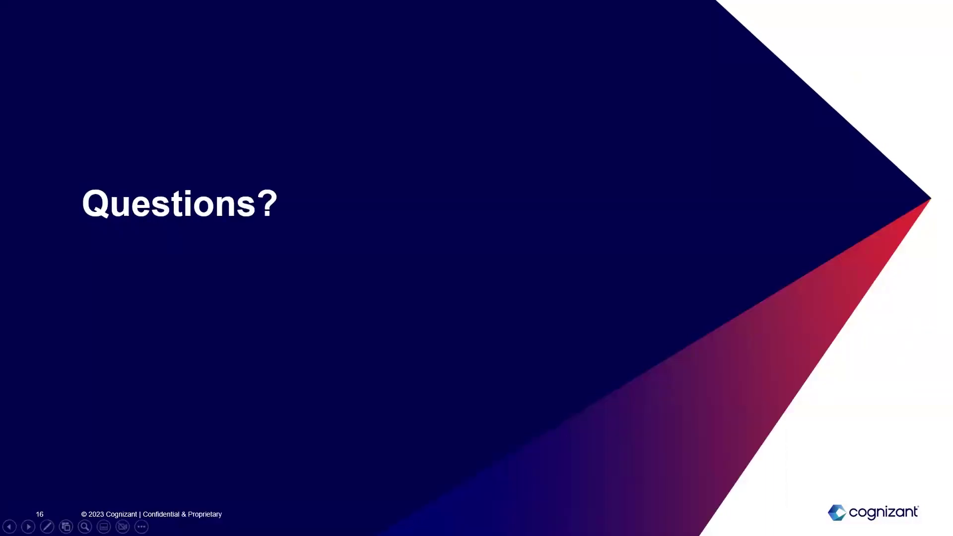
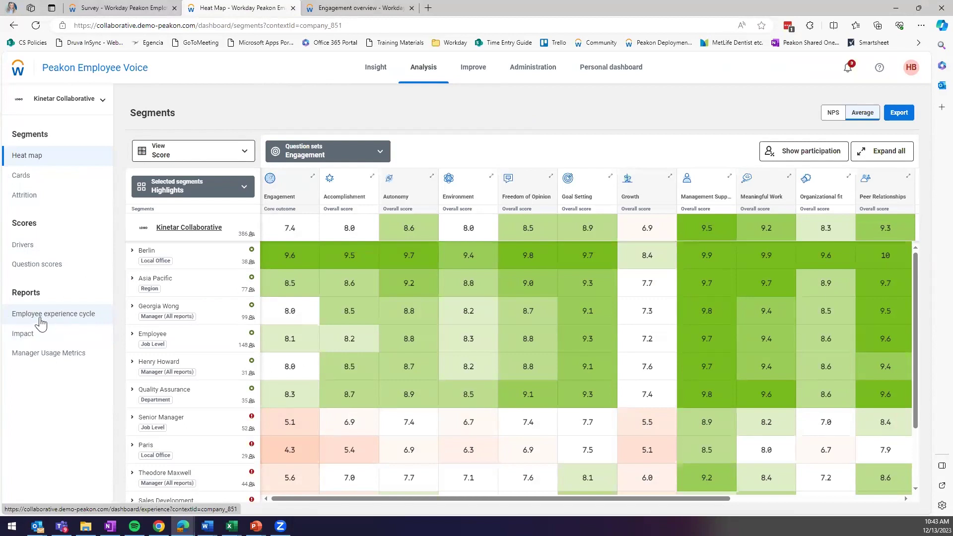
Step: Open the Employee experience cycle report to see the Phases cards: Initial development 7.5, Ongoing development 7.3
left_click(40, 322)
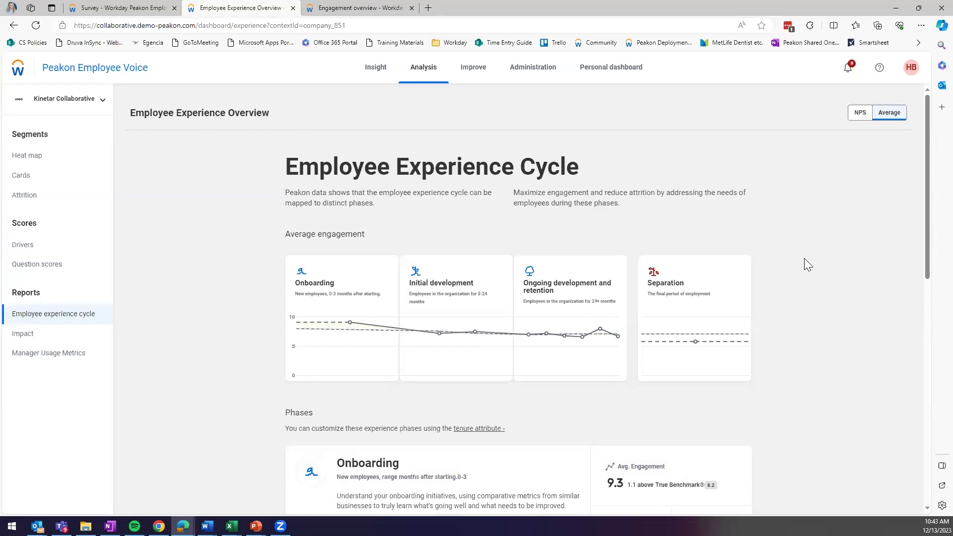
scroll(784, 281, "down", 1)
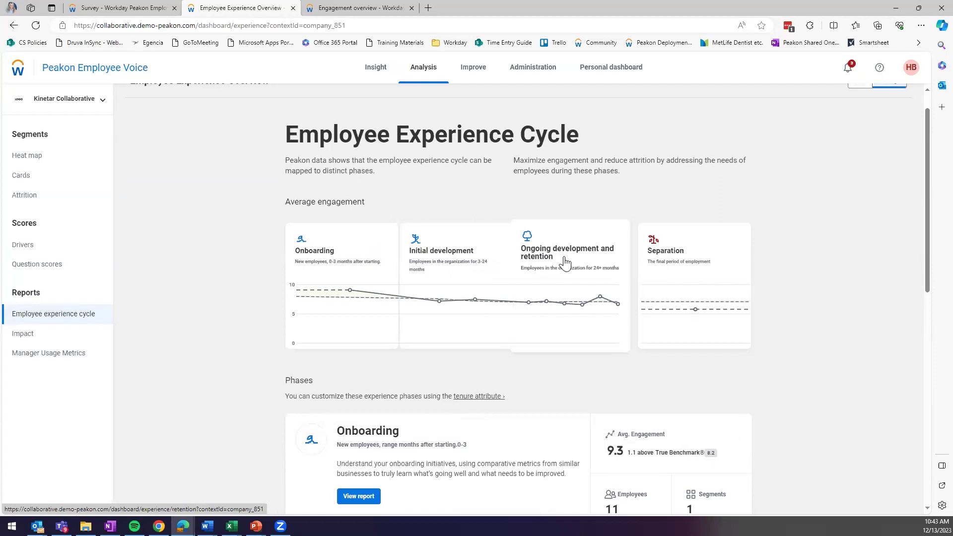
mouse_move(729, 258)
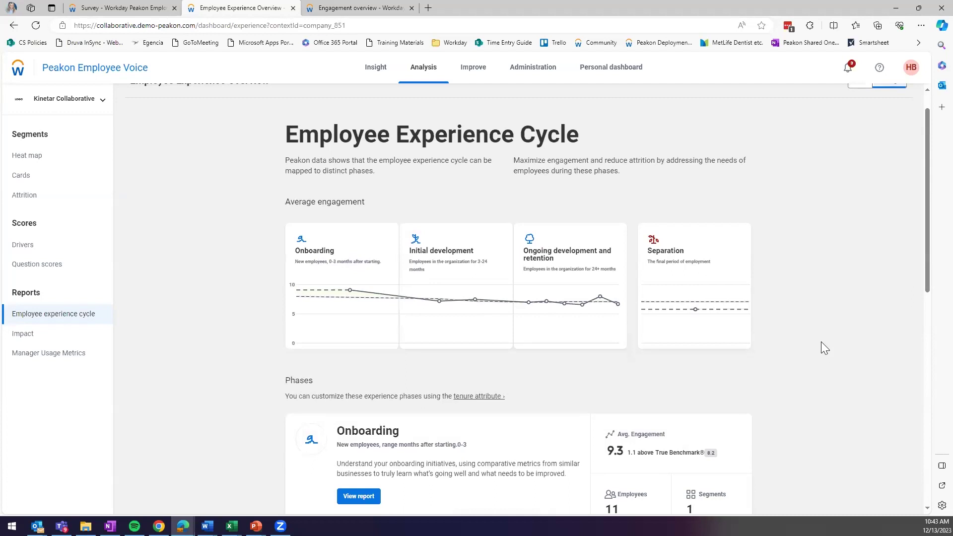
scroll(821, 343, "down", 5)
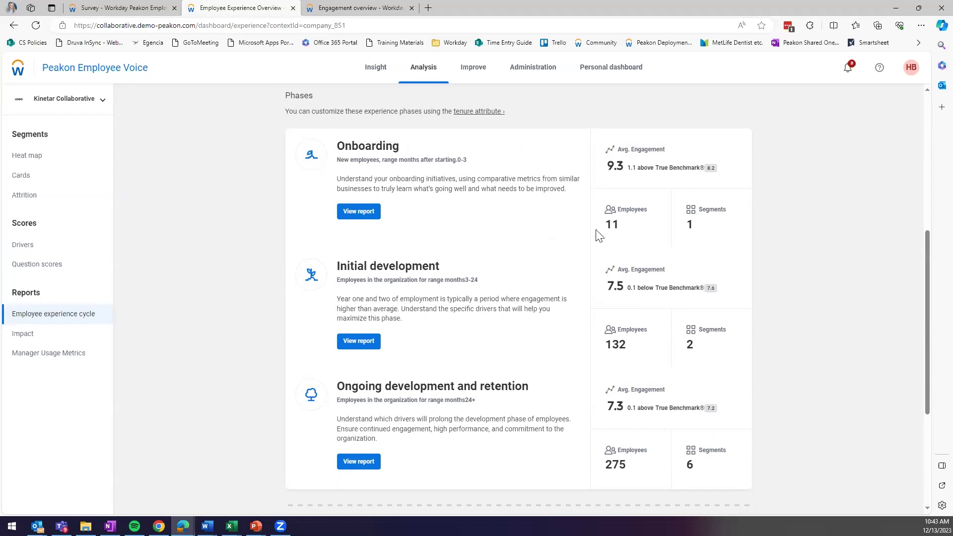
scroll(735, 328, "down", 2)
scroll(735, 328, "up", 1)
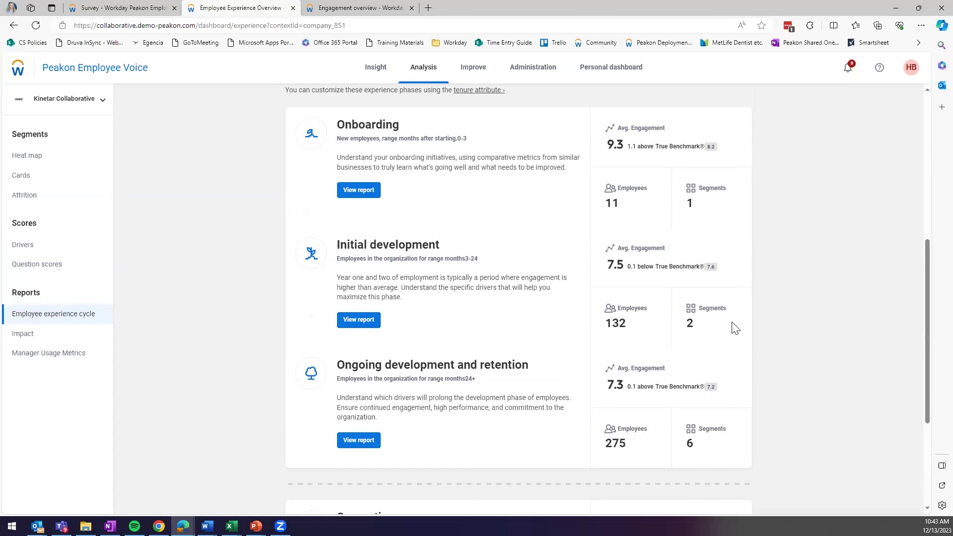
Step: Review Insight's highlighted topics (Strategic Objectives 10, Future Development 6.0) and comments, then leave the slide
left_click(375, 68)
scroll(238, 272, "down", 3)
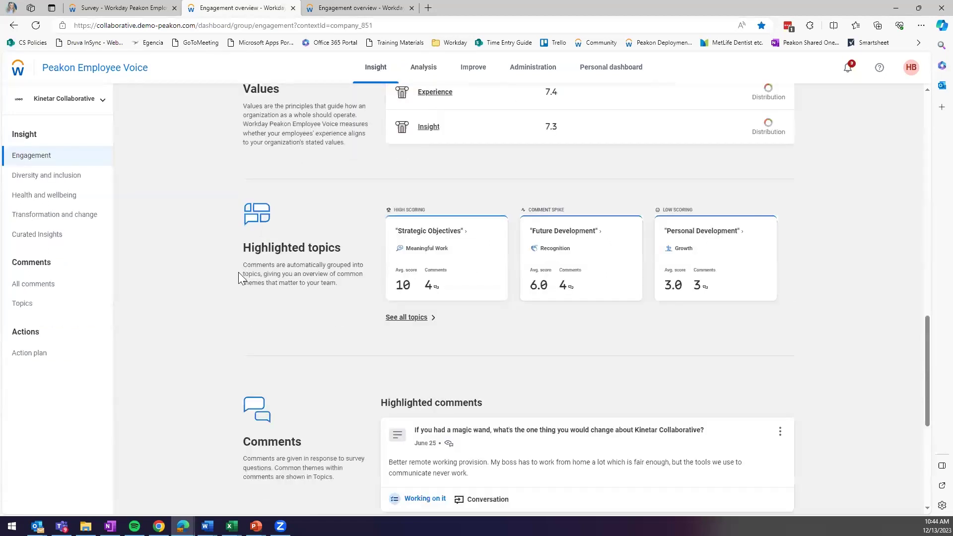
scroll(239, 272, "down", 3)
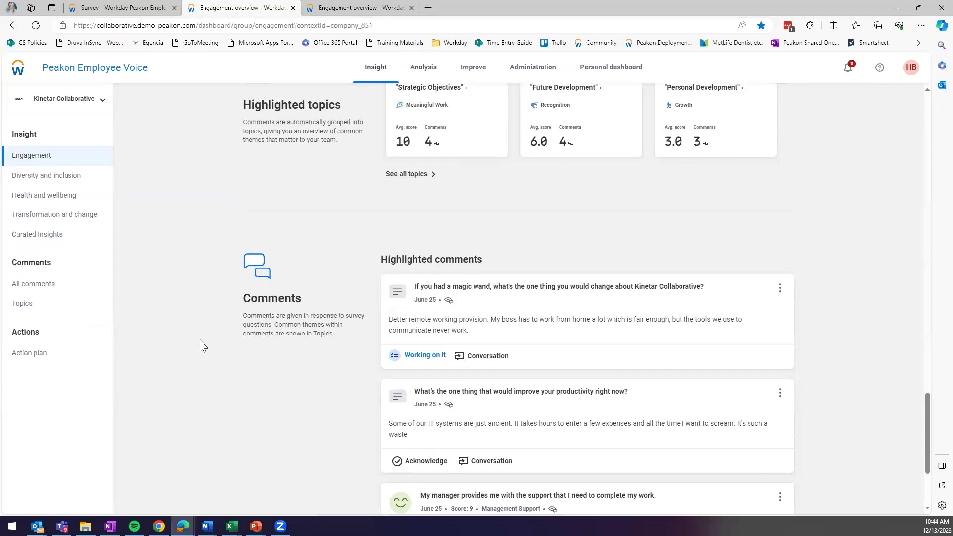
scroll(200, 340, "up", 3)
mouse_move(469, 226)
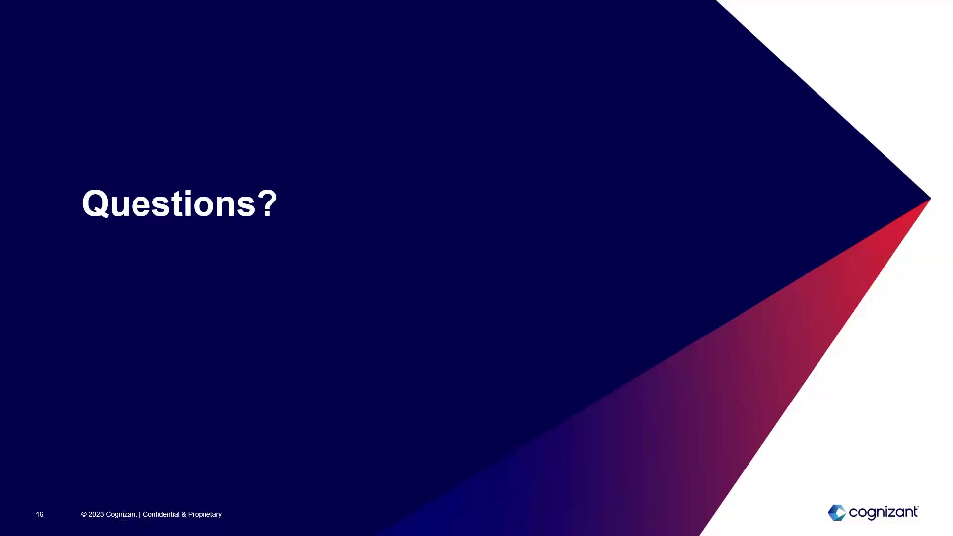
key("alt+Tab")
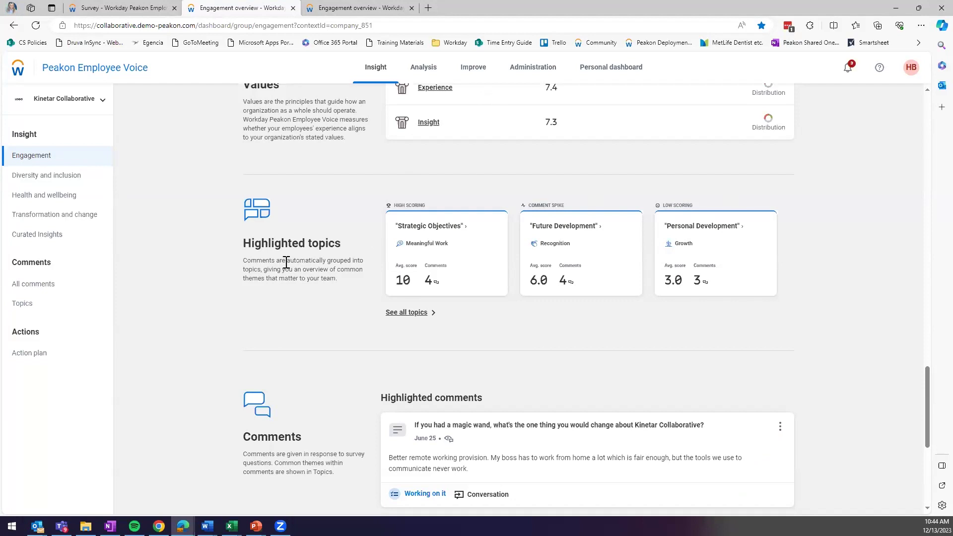
scroll(276, 299, "up", 2)
scroll(276, 299, "up", 7)
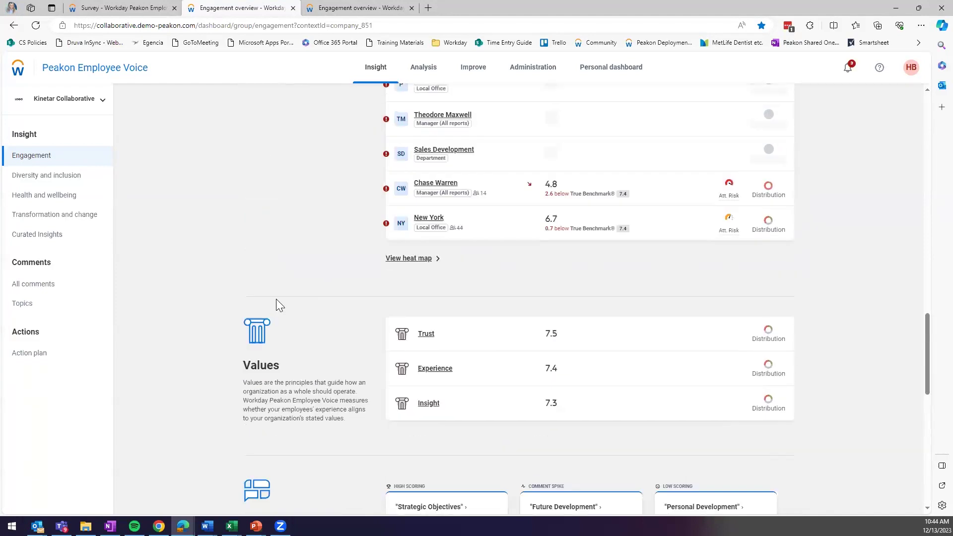
scroll(276, 299, "up", 4)
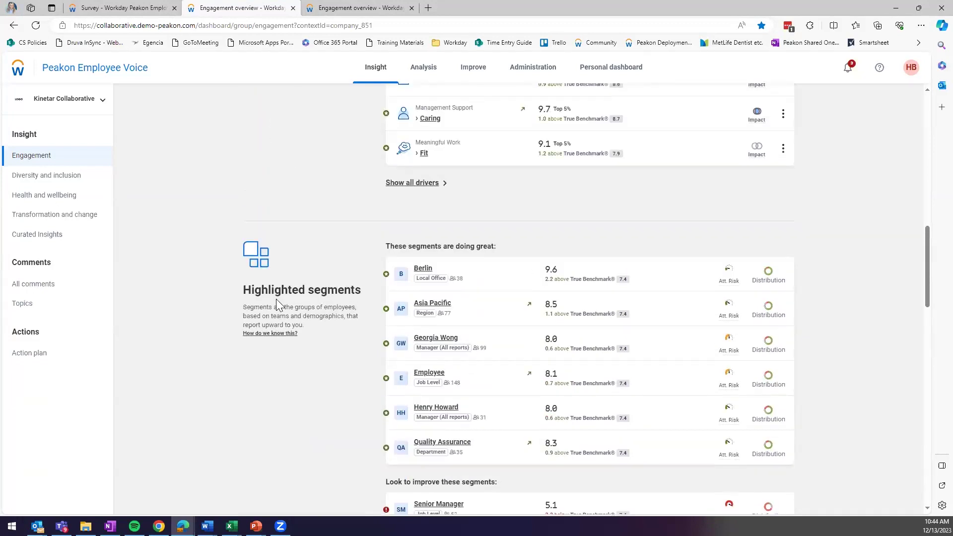
scroll(276, 299, "up", 7)
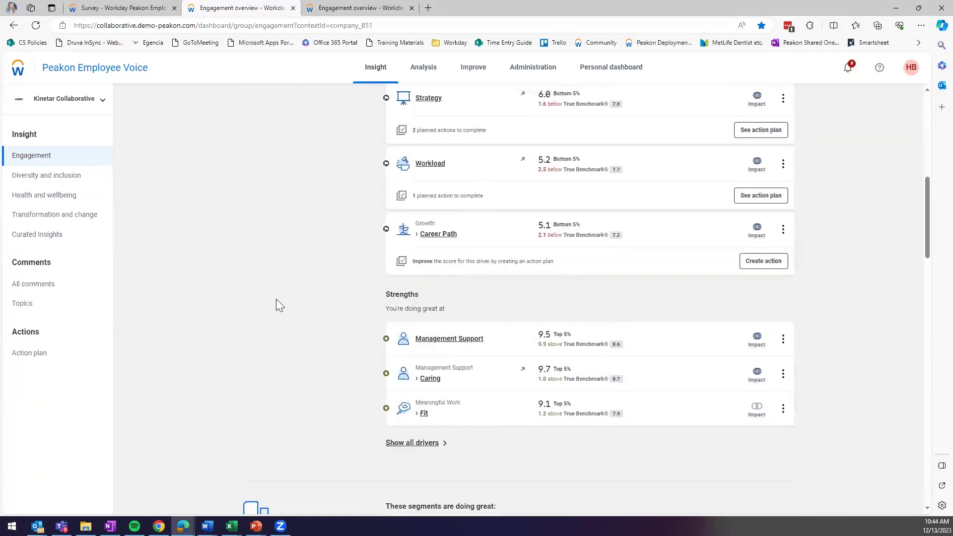
scroll(276, 299, "up", 5)
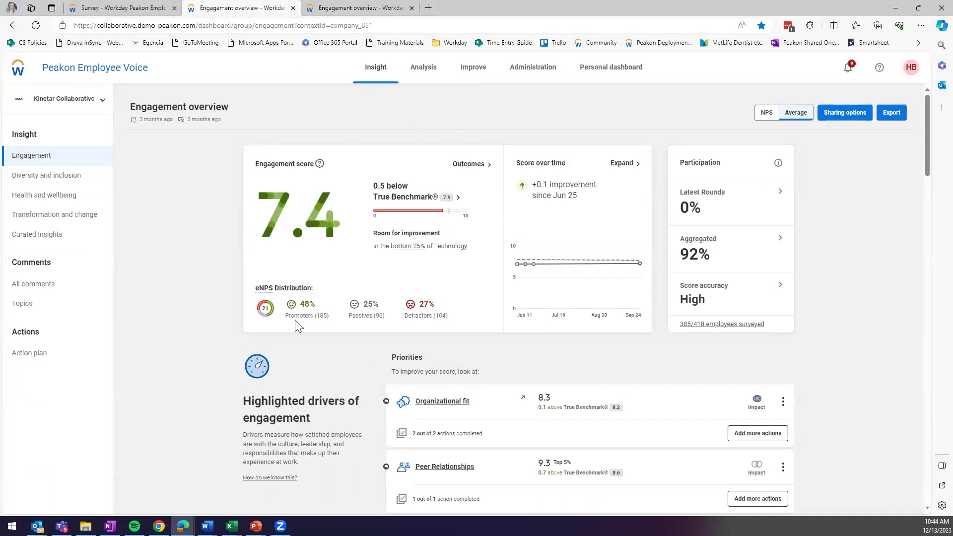
scroll(445, 309, "down", 3)
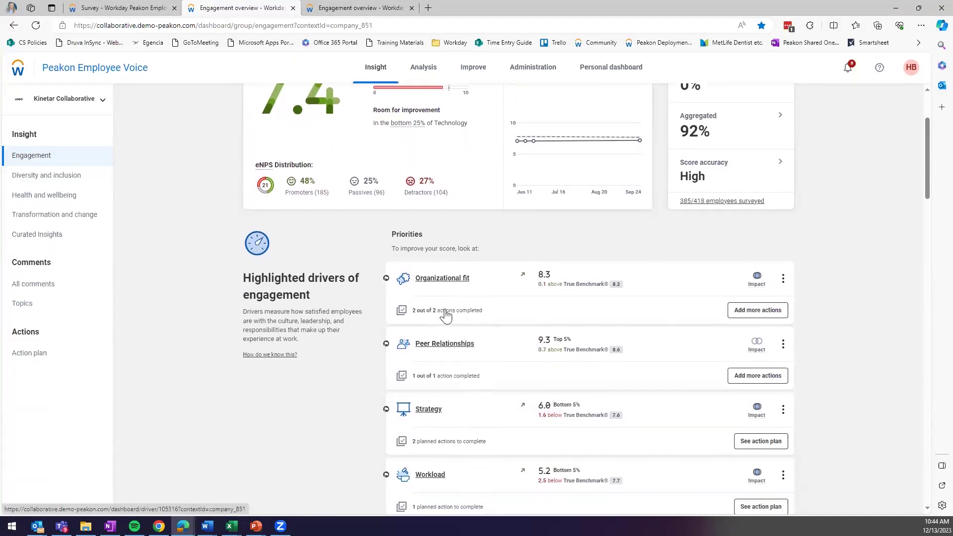
scroll(445, 312, "down", 2)
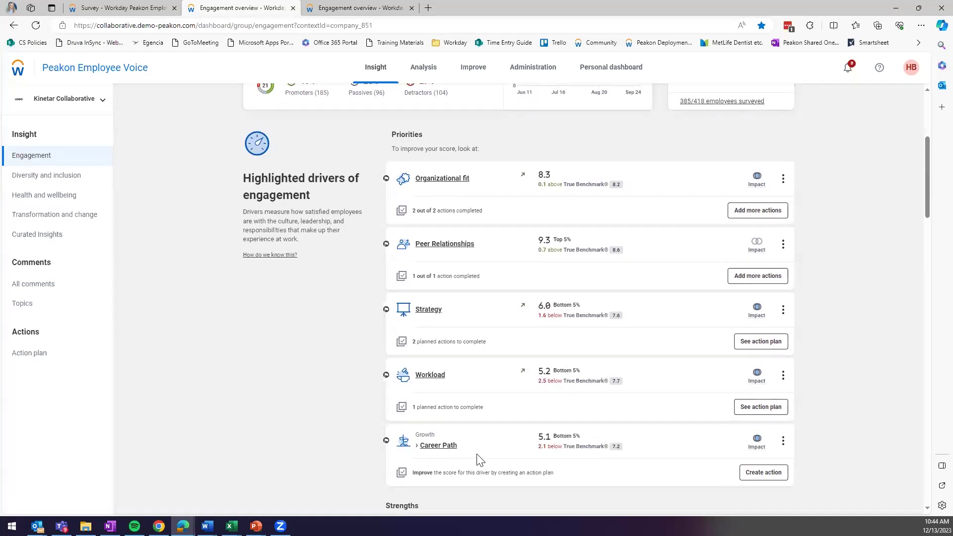
double_click(543, 438)
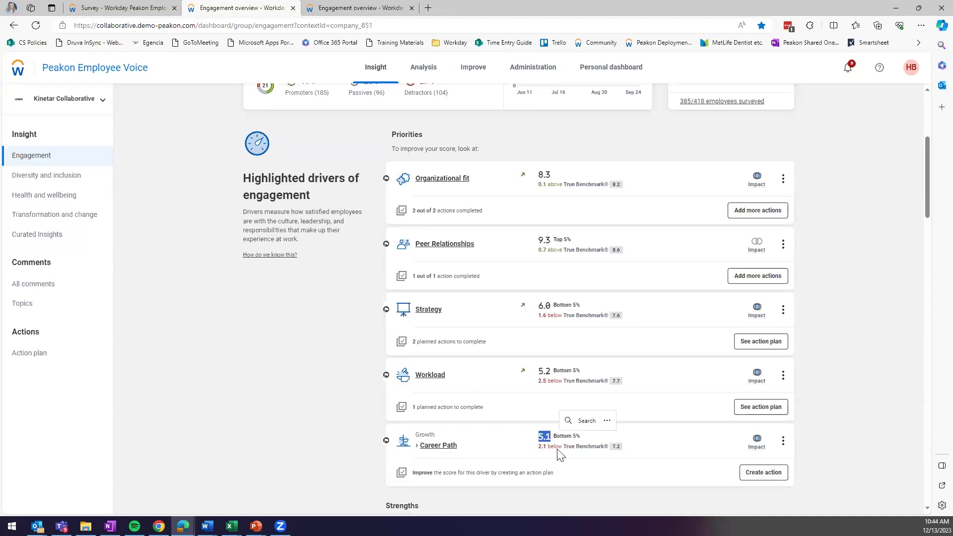
left_click(662, 469)
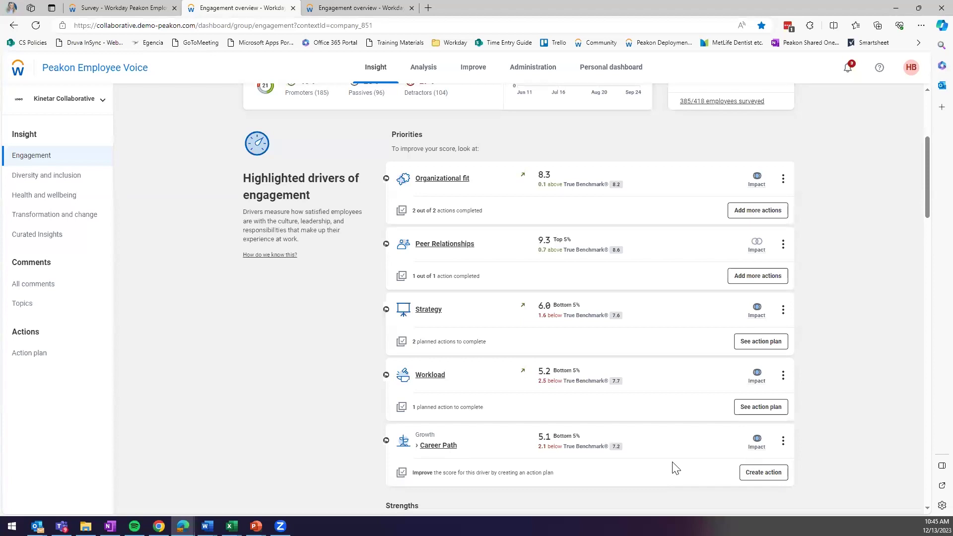
Step: Open the Career Path driver and show its suggested actions, such as clear, detailed job descriptions
left_click(439, 446)
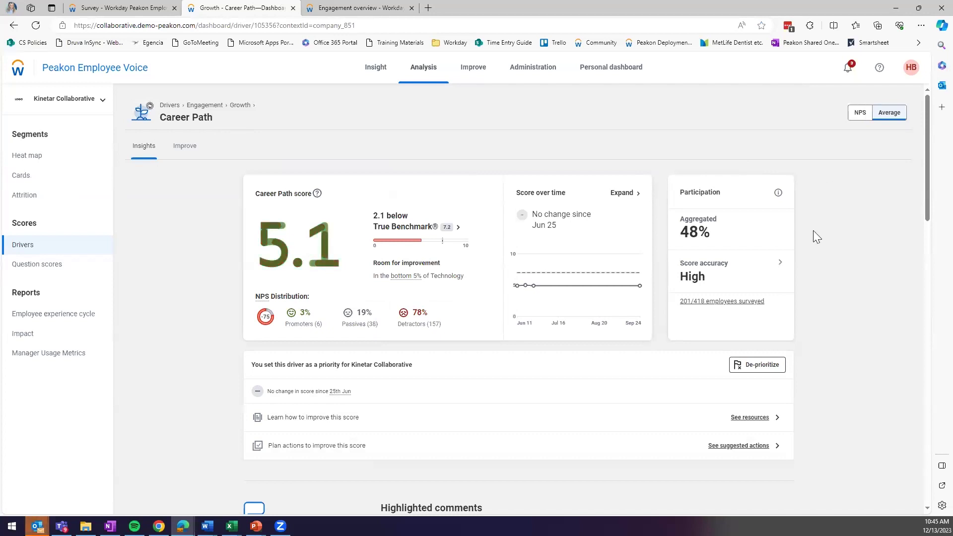
scroll(853, 261, "down", 1)
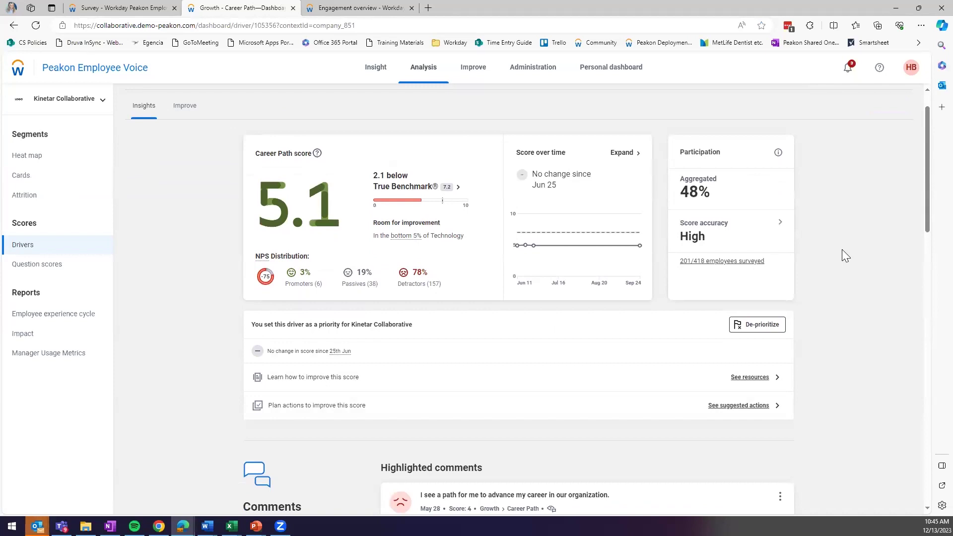
scroll(842, 249, "down", 1)
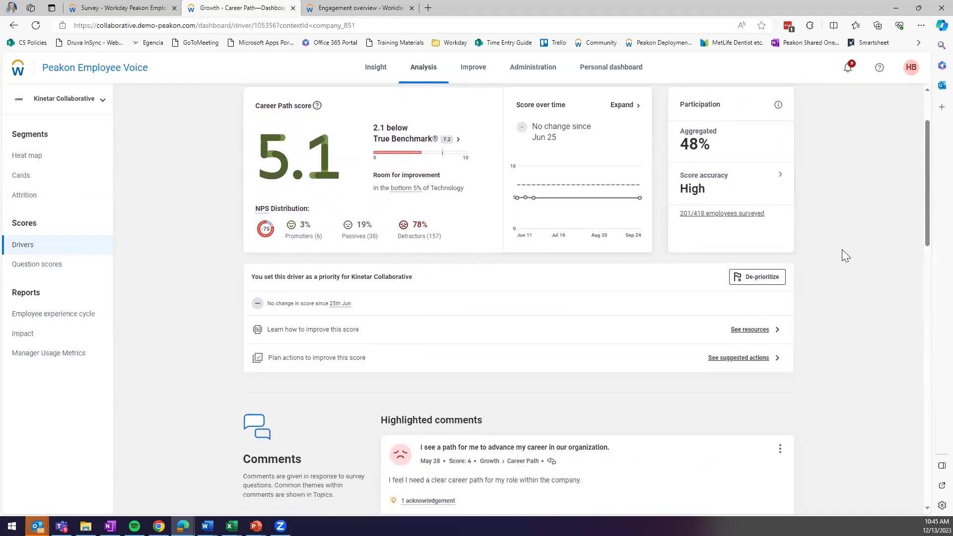
left_click(746, 339)
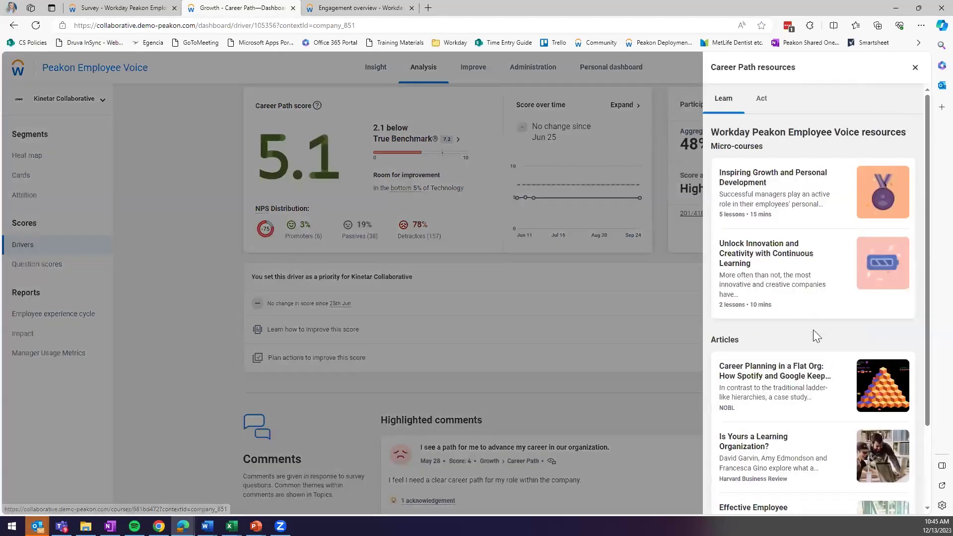
scroll(814, 331, "down", 1)
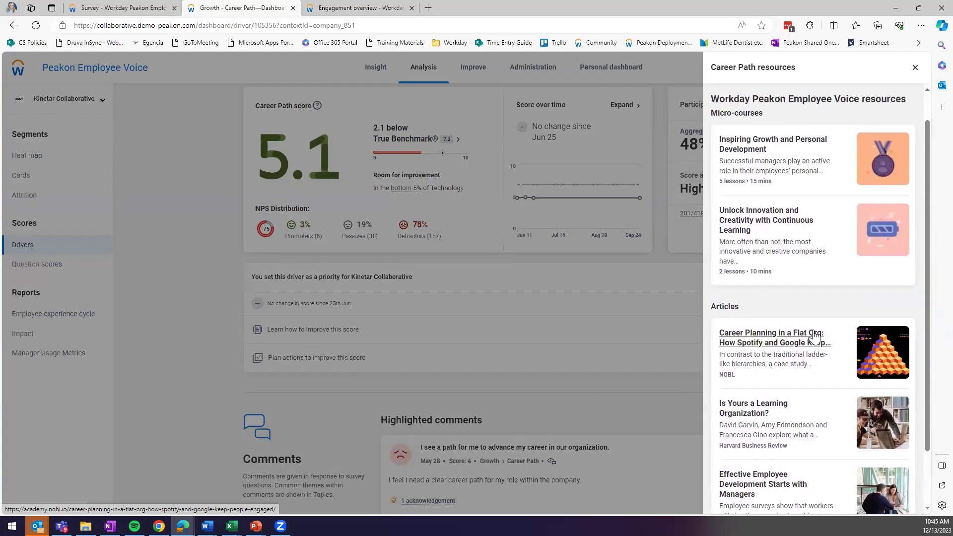
scroll(811, 279, "down", 2)
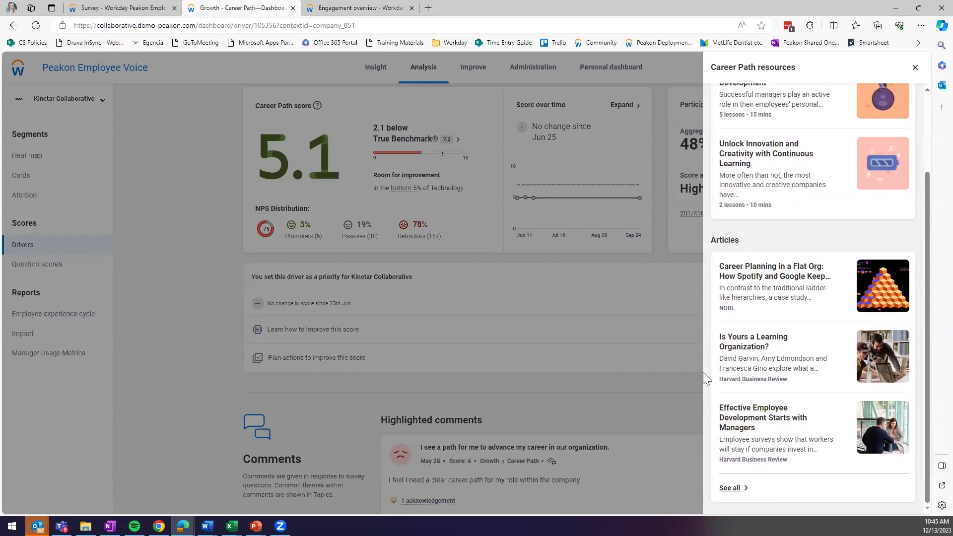
left_click(622, 382)
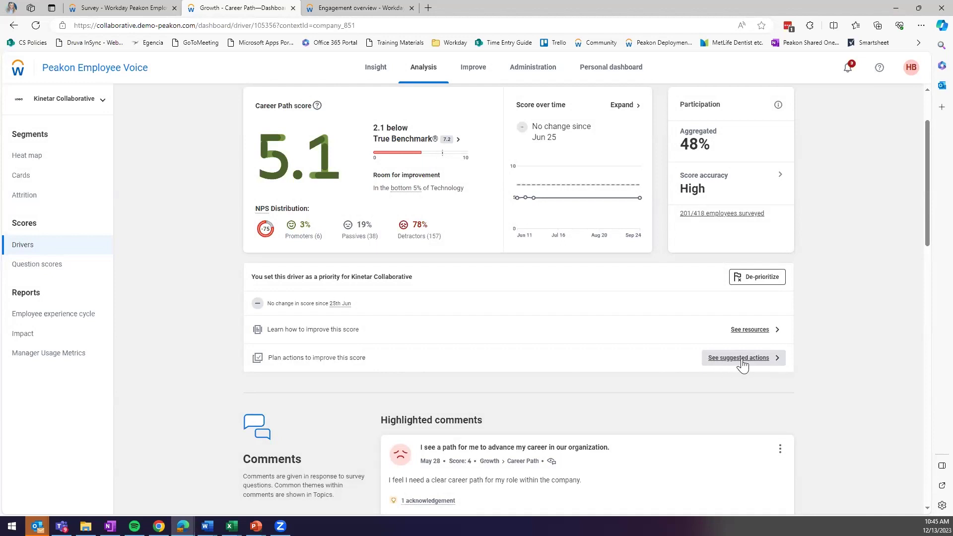
left_click(742, 361)
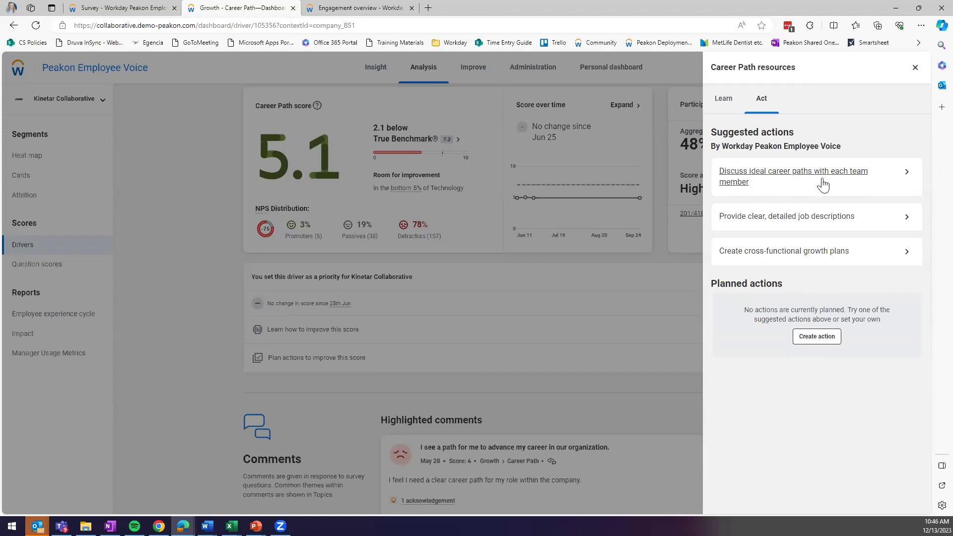
Step: Start the 'Discuss ideal career paths with each team member' action and set its deadline to 01/01/2024
left_click(853, 184)
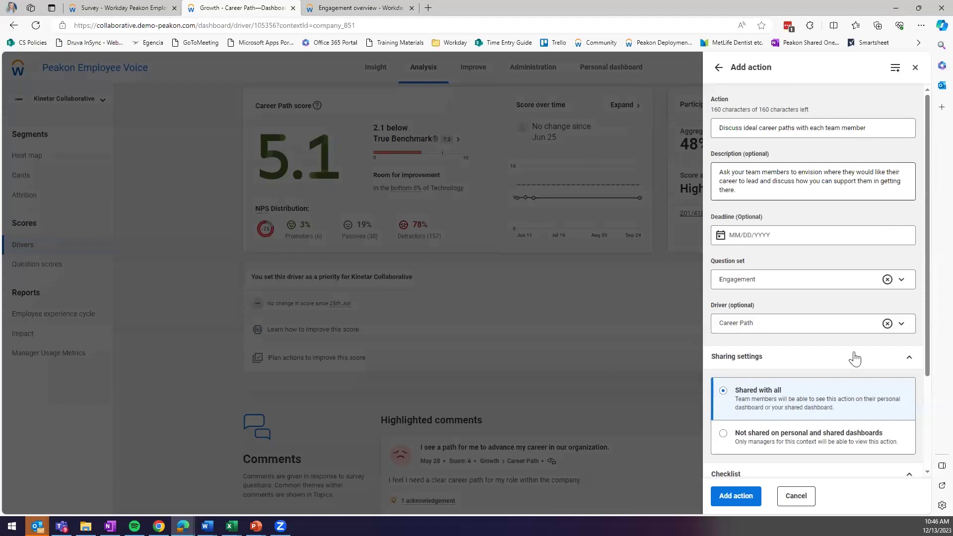
left_click(873, 127)
right_click(726, 129)
key("Escape")
left_click_drag(873, 128, 724, 128)
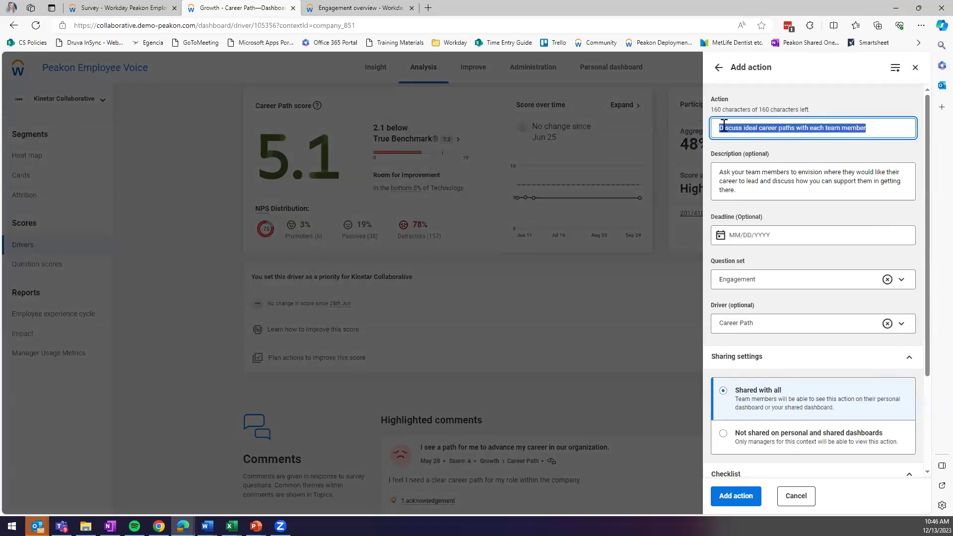
left_click(776, 190)
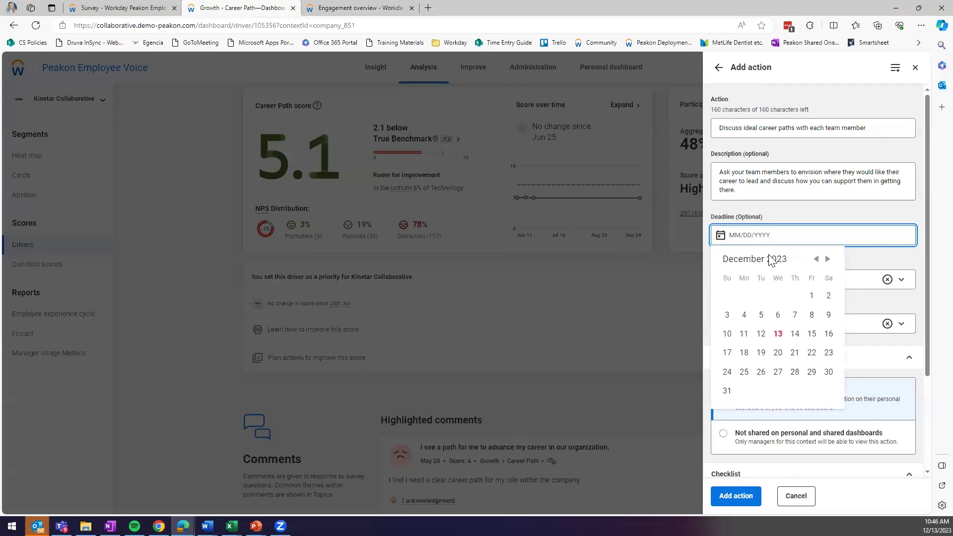
left_click(828, 260)
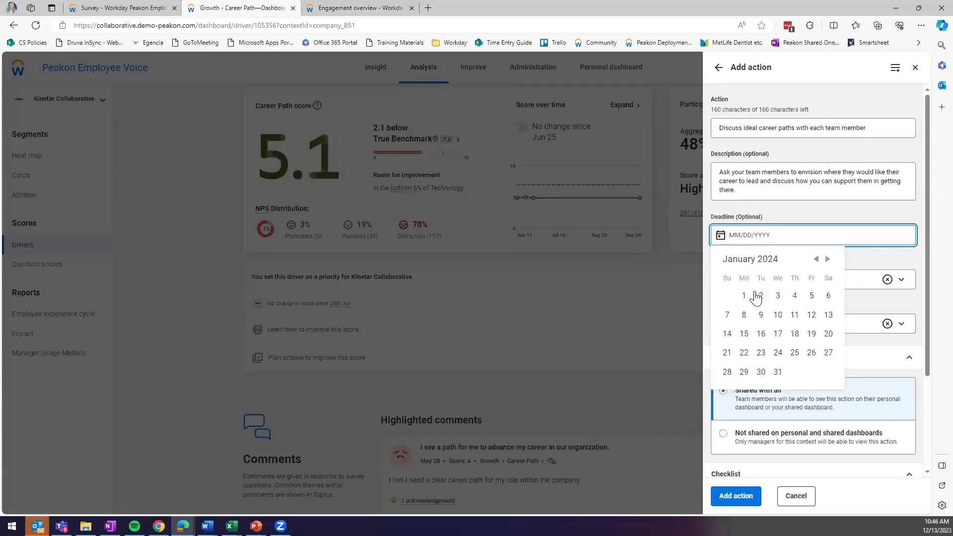
left_click(743, 295)
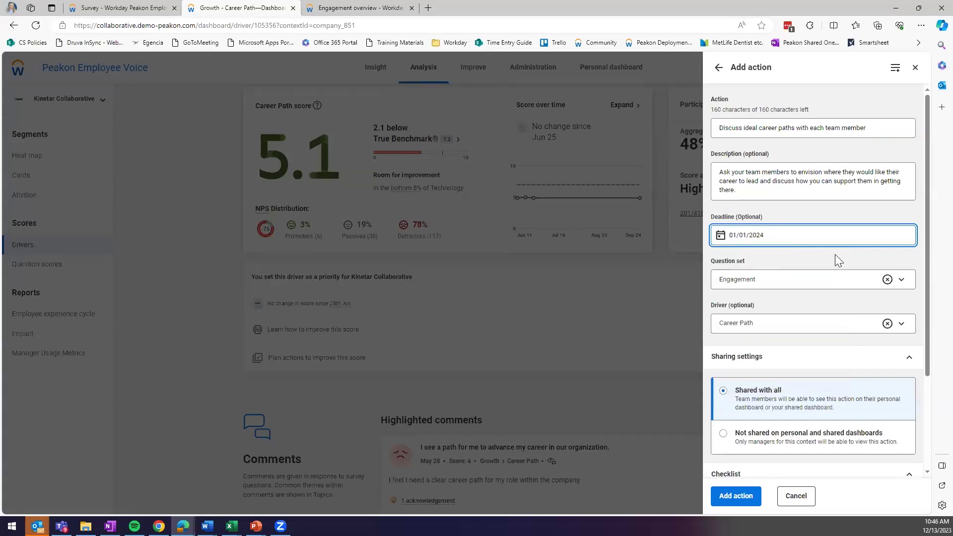
Step: Try a checklist item naming a team member, clear it, and add the action shared with all
scroll(828, 289, "down", 3)
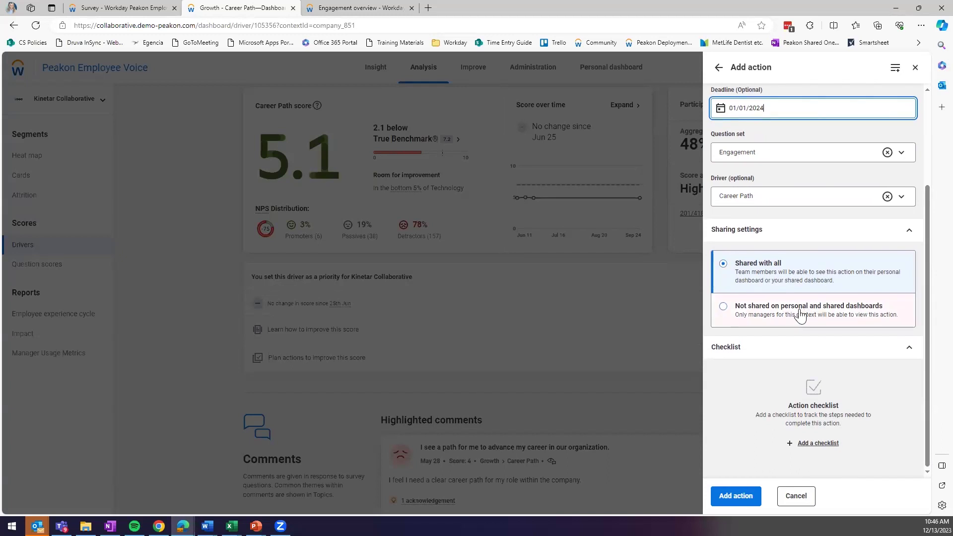
left_click(761, 350)
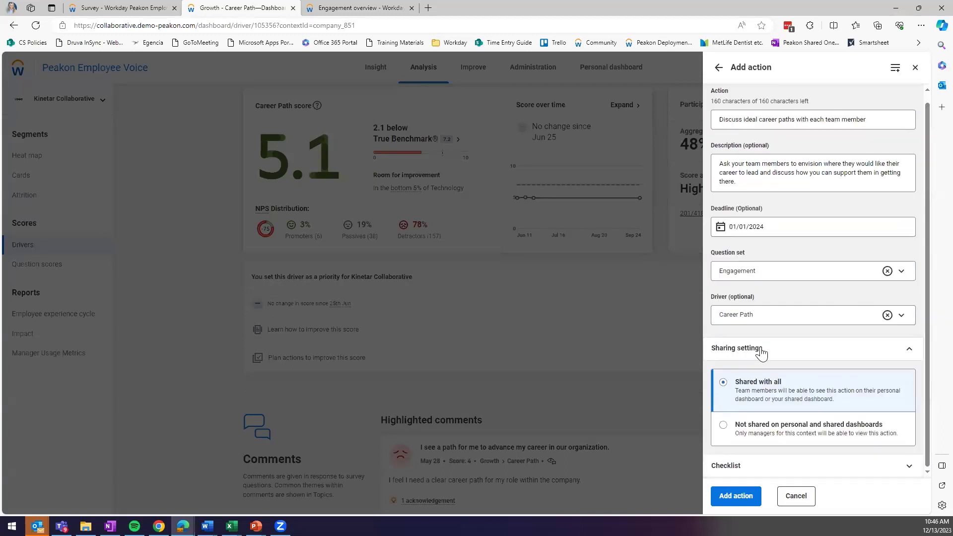
left_click(909, 464)
left_click(803, 448)
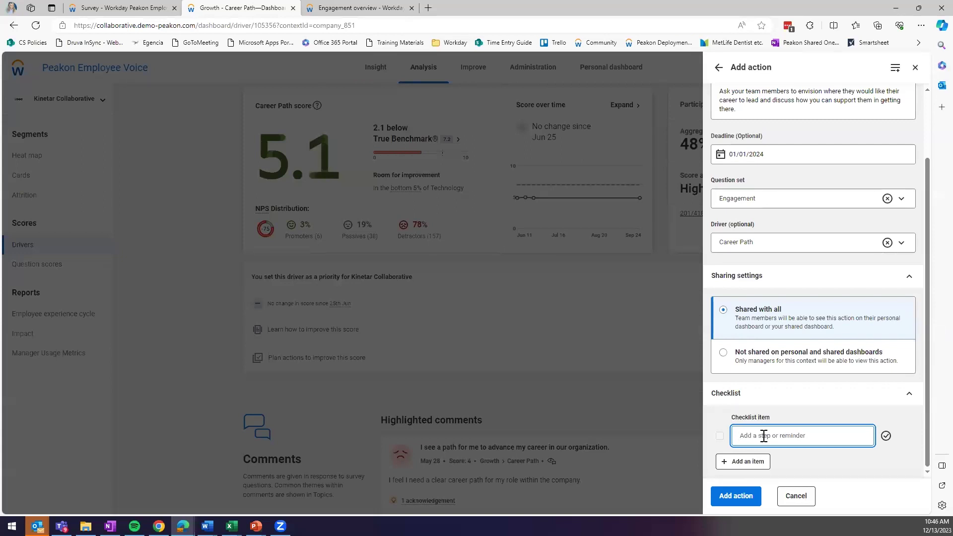
type("Host conversation with Jerry")
right_click(767, 435)
key("Escape")
triple_click(770, 437)
key("BackSpace")
left_click(728, 498)
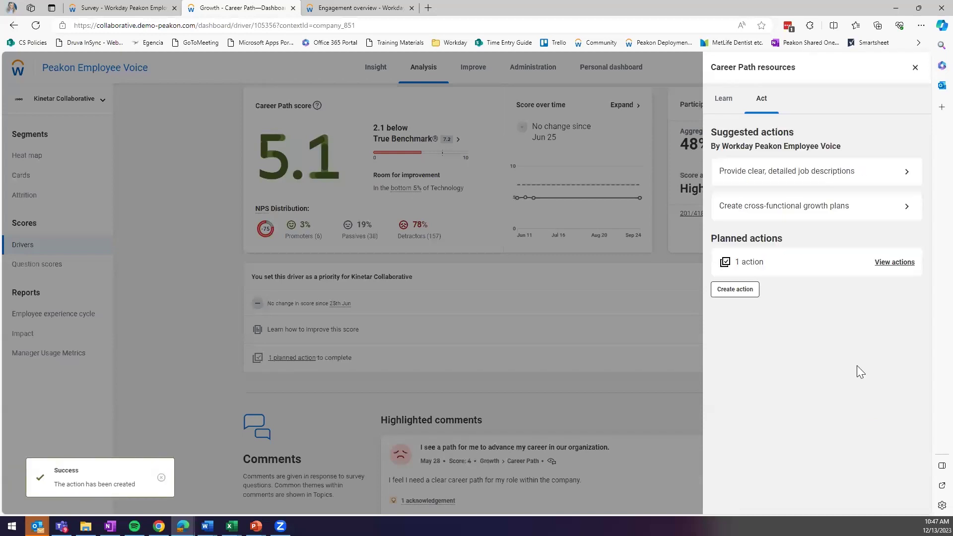
Step: Close the Career Path resources panel and open the Action plan from the Insight sidebar
left_click(669, 351)
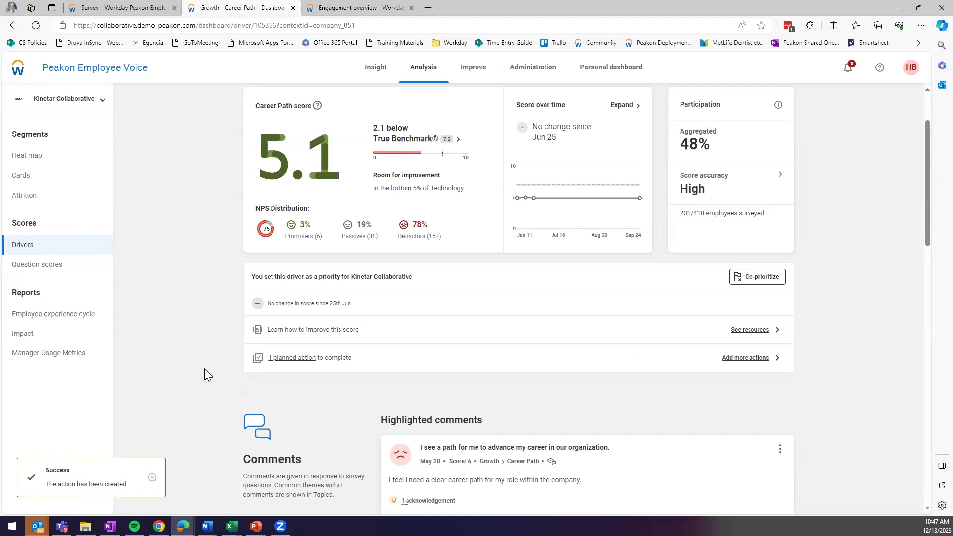
left_click(380, 72)
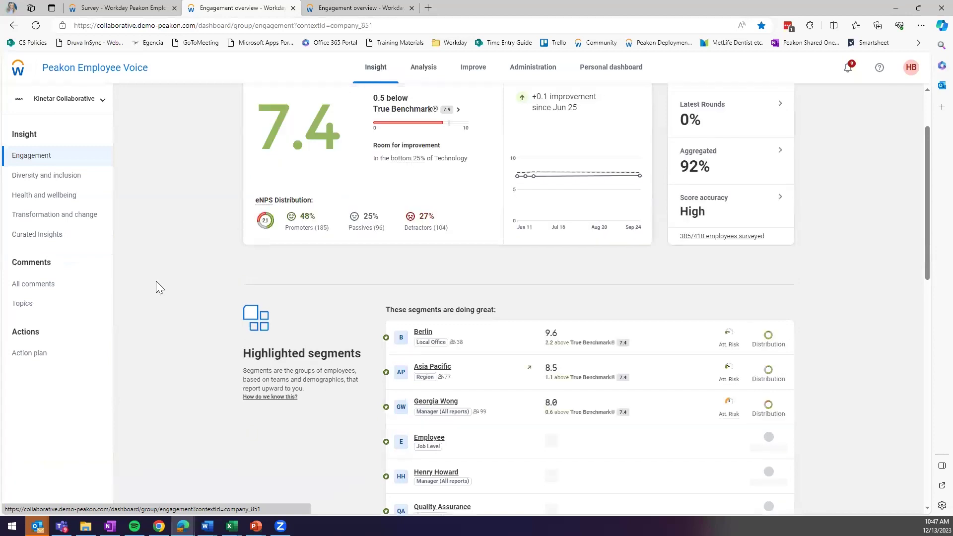
left_click(30, 353)
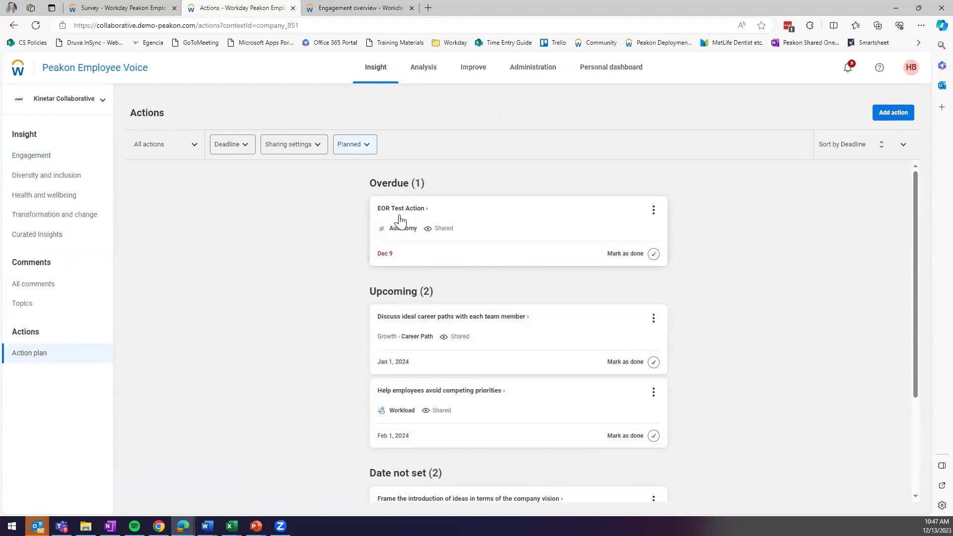
Step: Mark the EOR Test Action as done, then view and cancel the career path action's details
left_click(654, 254)
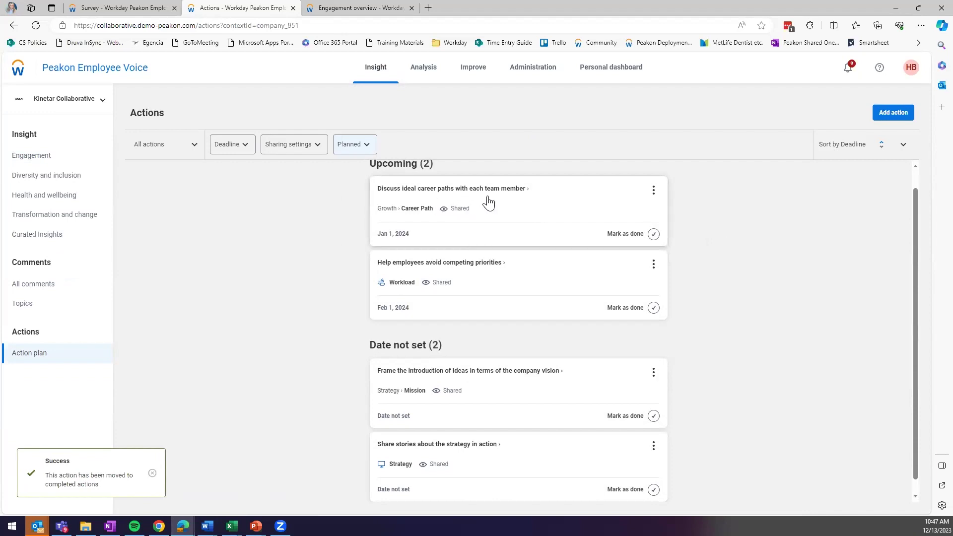
left_click(526, 207)
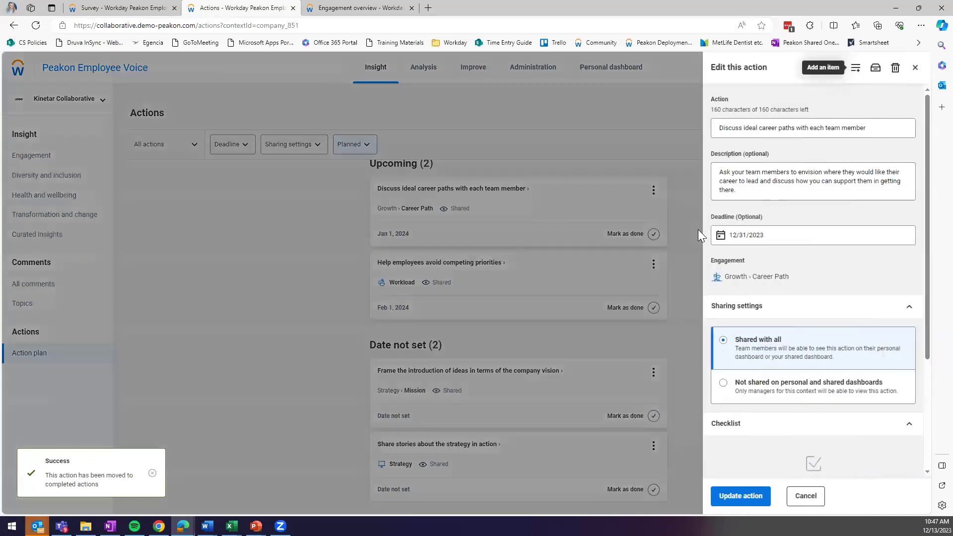
left_click(689, 197)
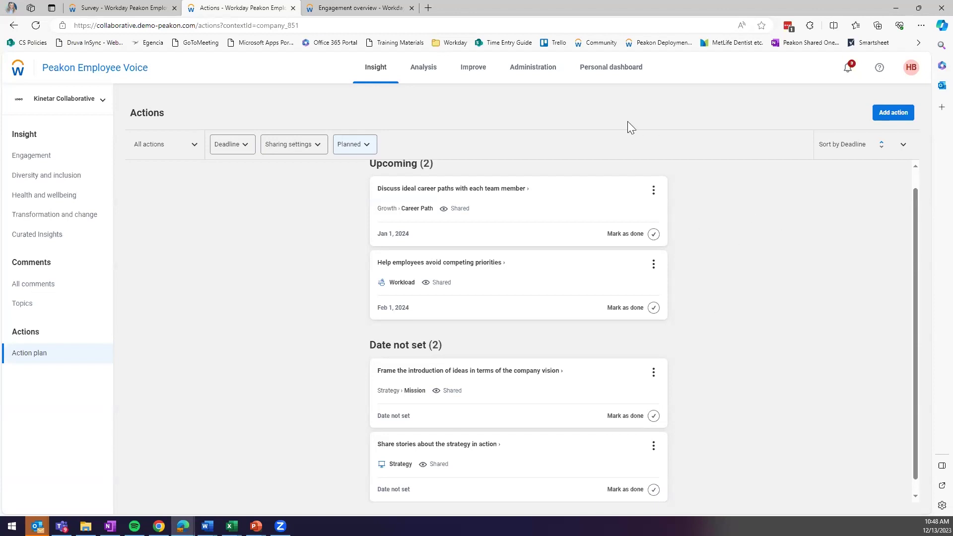
Step: Filter the Improve resources library to the Action content type
left_click(472, 76)
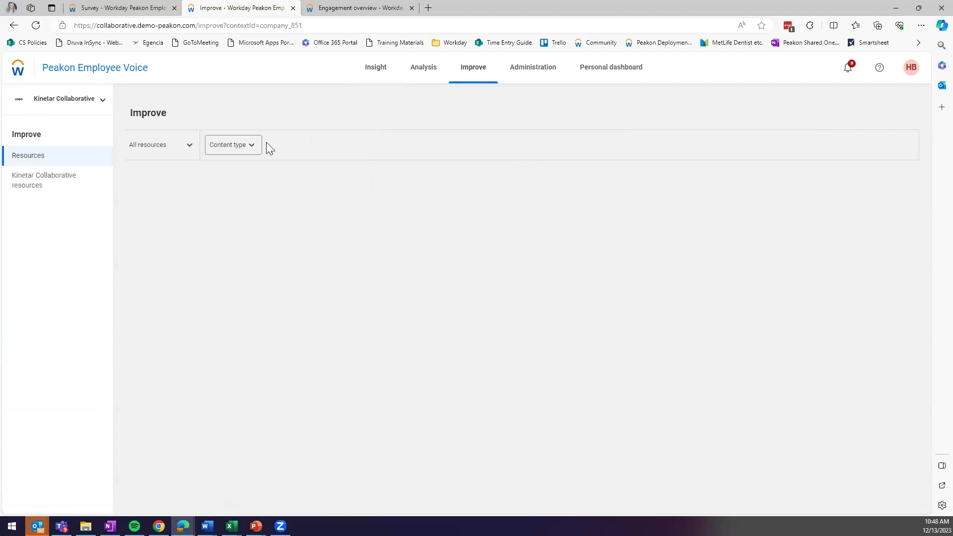
left_click(252, 146)
left_click(234, 169)
left_click(681, 143)
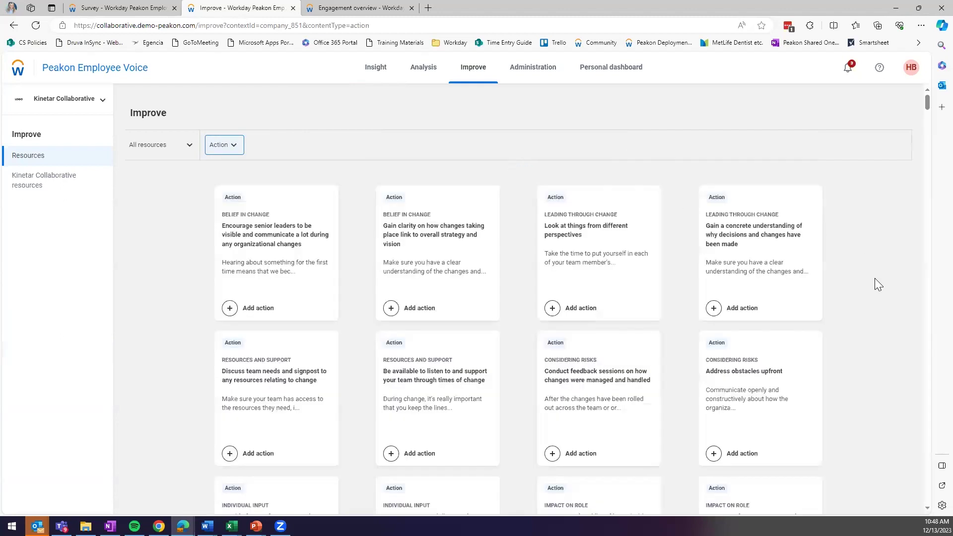
scroll(874, 278, "down", 2)
scroll(874, 278, "up", 2)
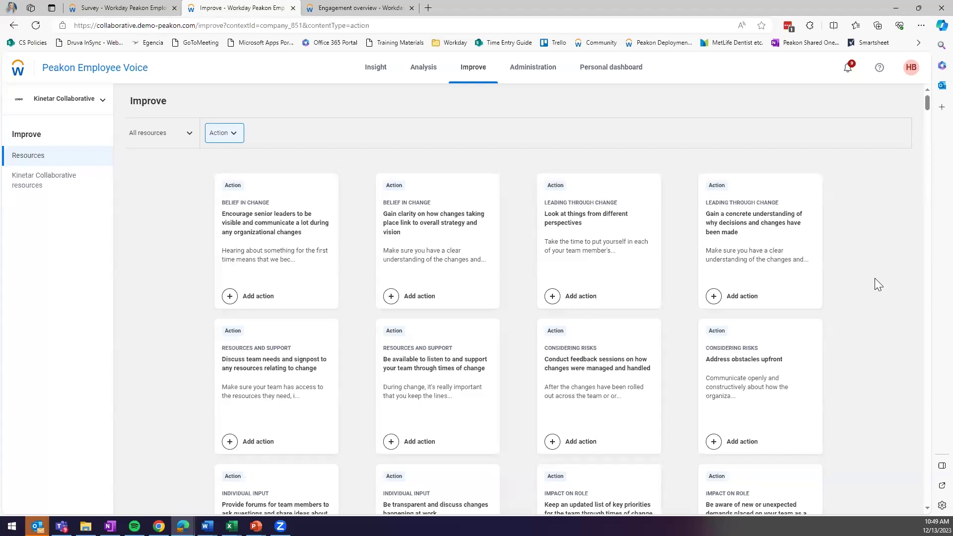
Step: Return to the Engagement overview, then advance the slideshow from Questions? to the Thank you slide
left_click(383, 69)
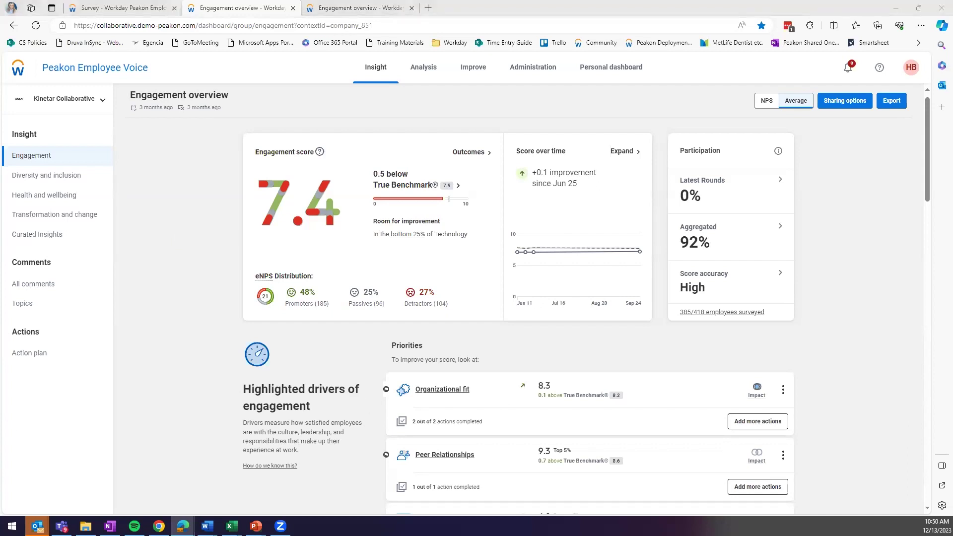
key("alt+Tab")
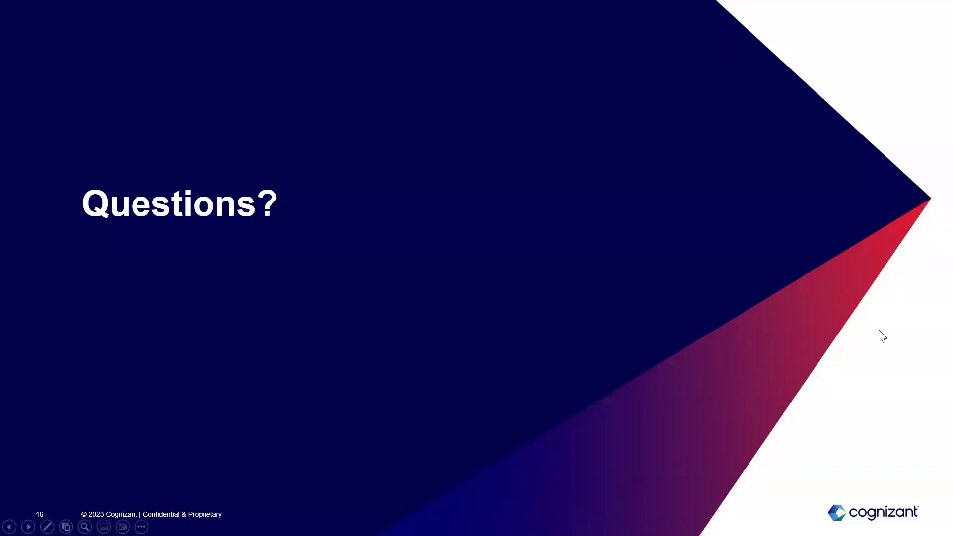
key("Right")
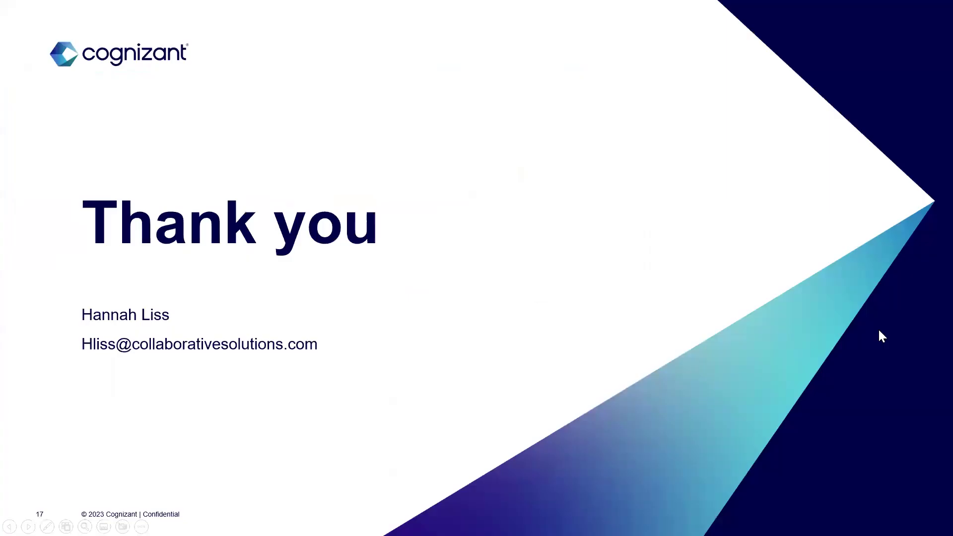